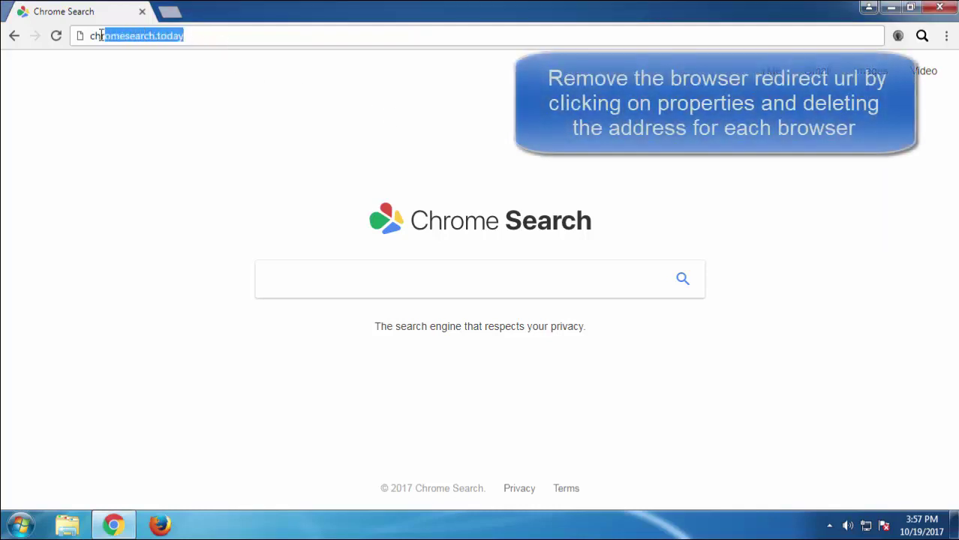
click(932, 13)
right_click(33, 108)
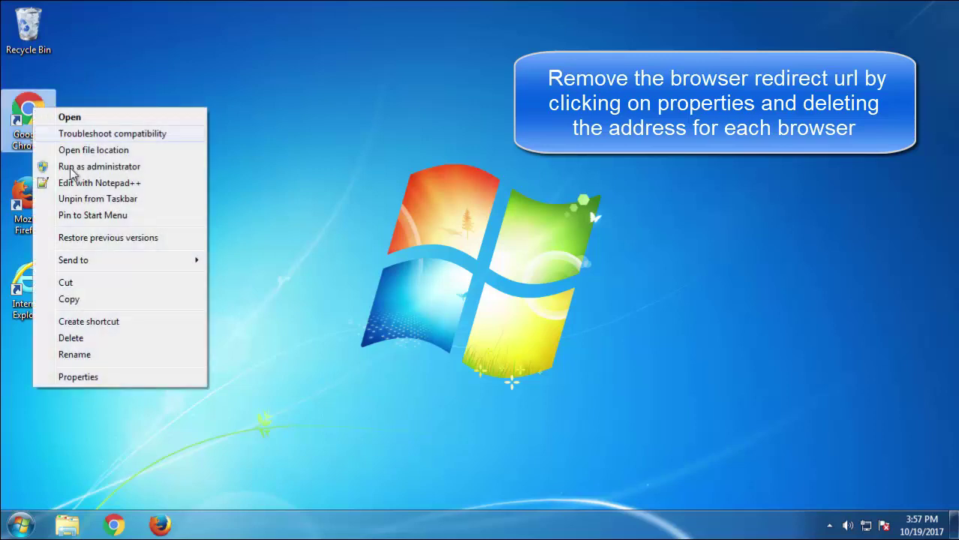
click(78, 377)
click(238, 256)
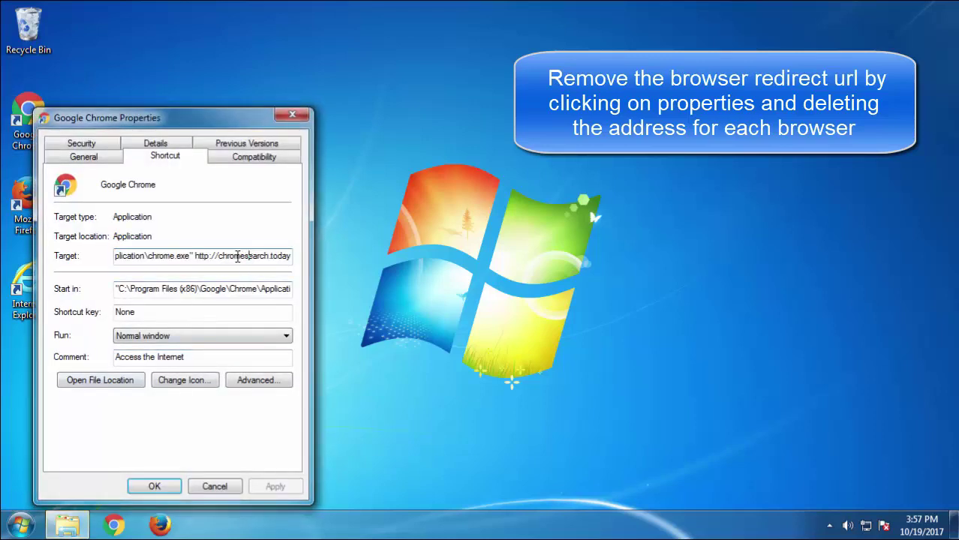
drag(195, 255, 323, 256)
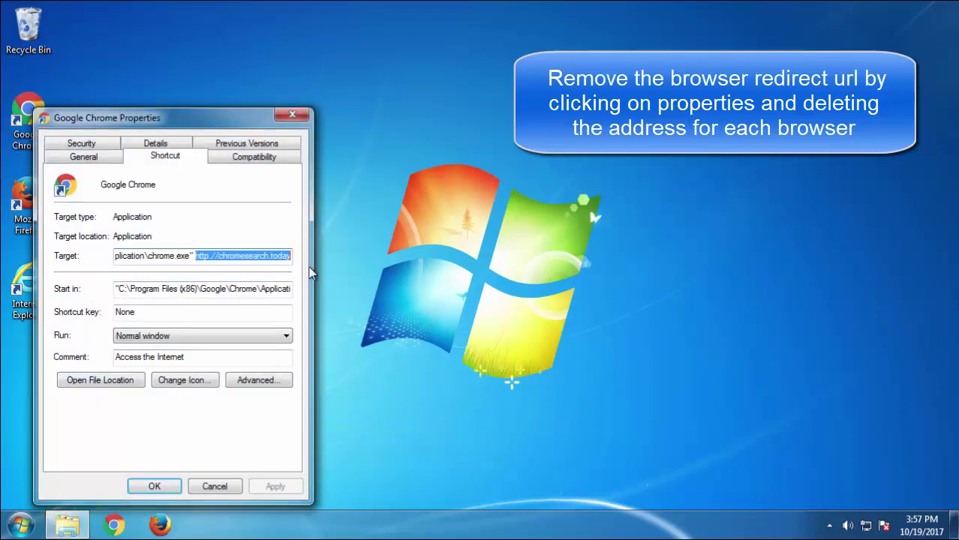
key(BackSpace)
click(271, 487)
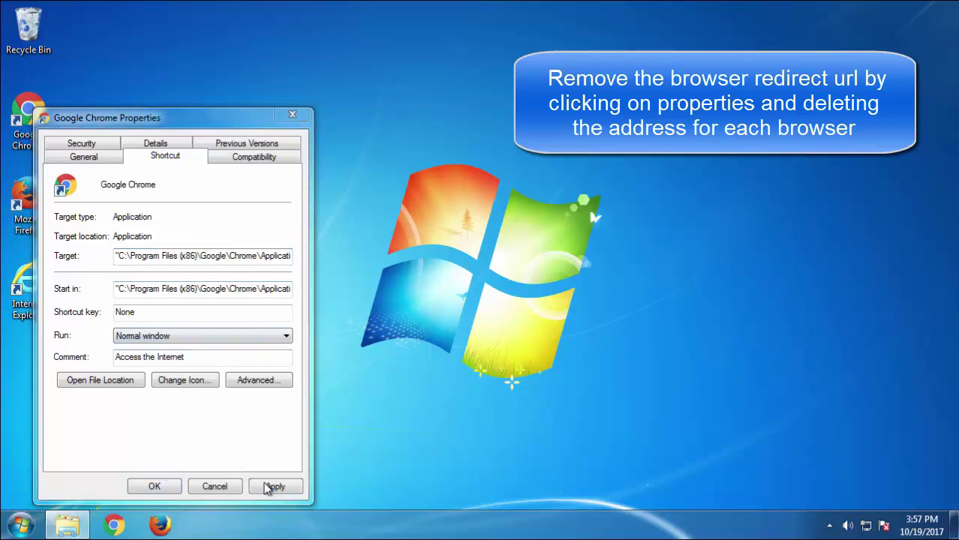
click(199, 342)
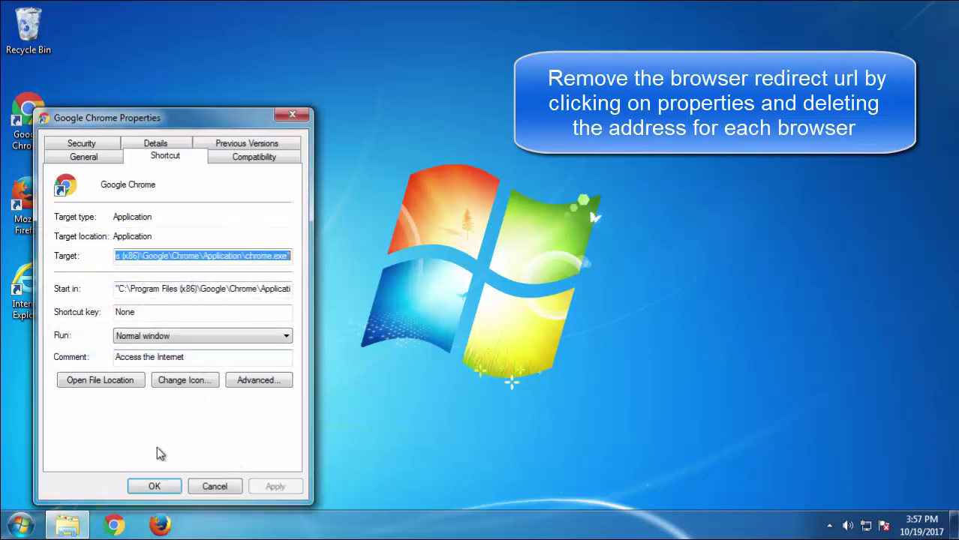
click(154, 487)
click(30, 196)
right_click(39, 188)
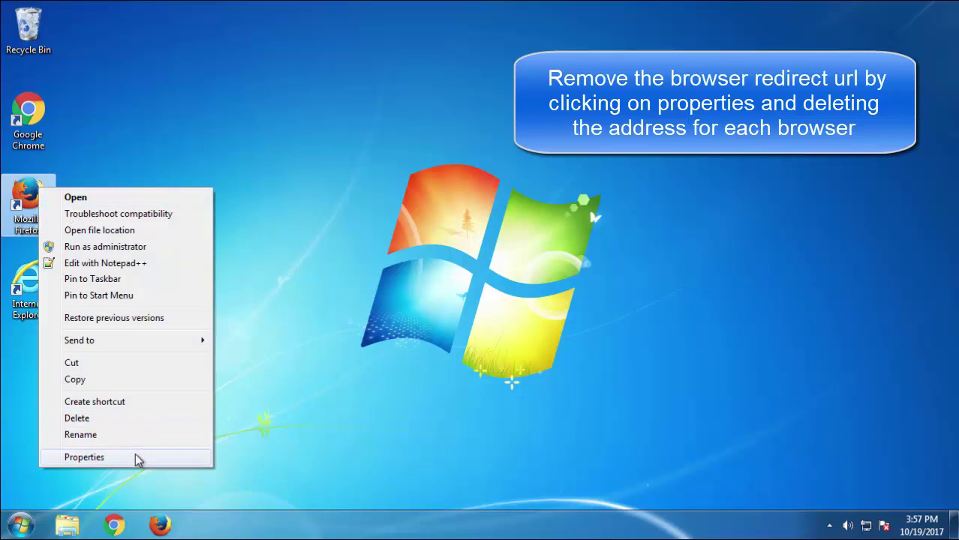
click(84, 457)
click(199, 256)
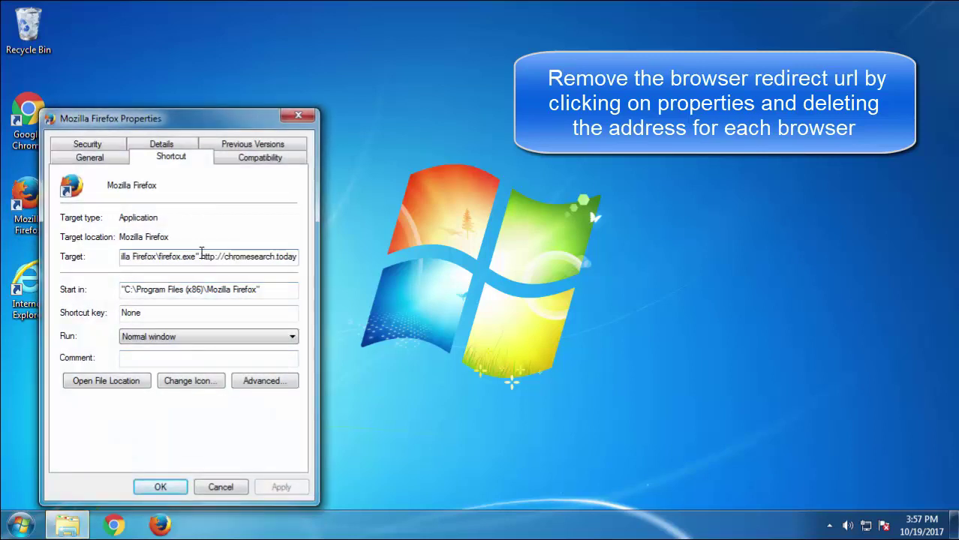
drag(201, 256, 355, 248)
key(Delete)
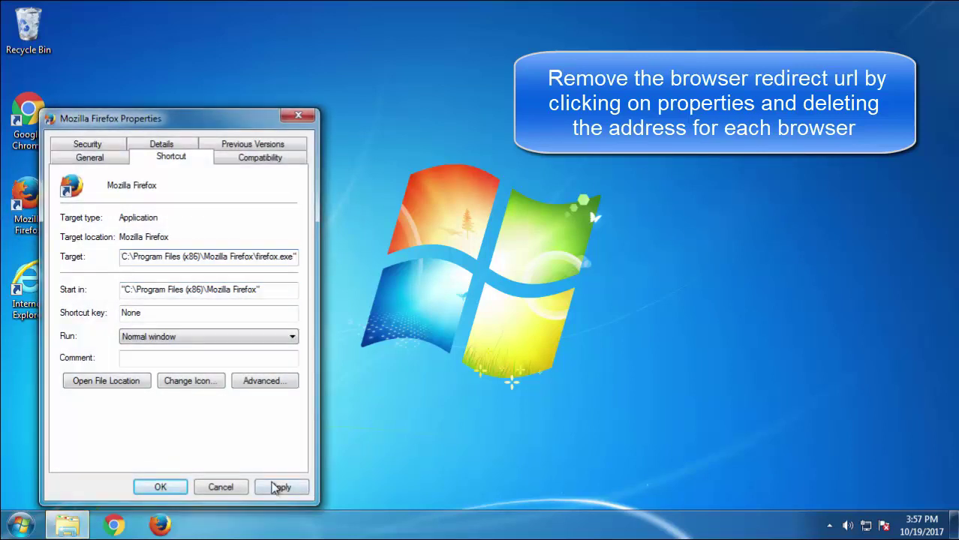
click(276, 487)
click(202, 341)
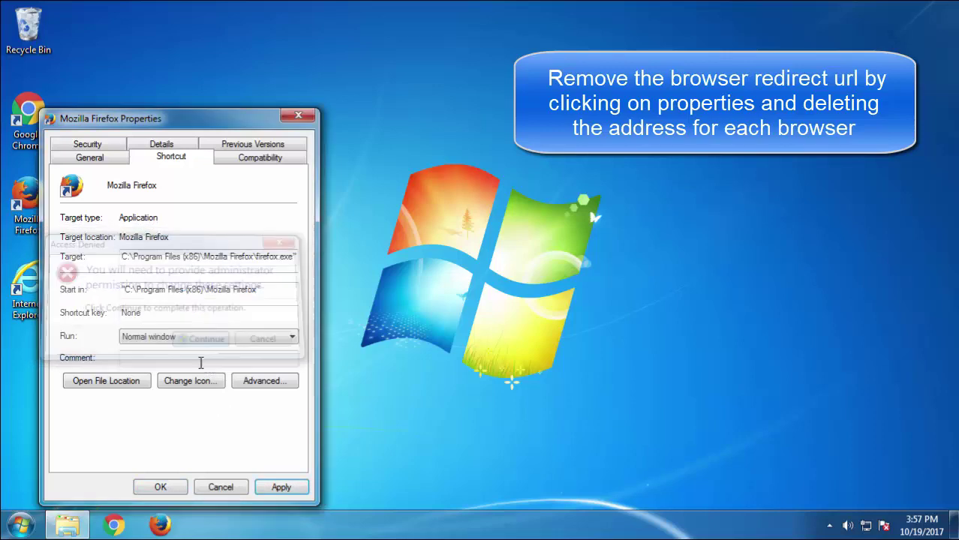
click(161, 488)
right_click(26, 283)
click(68, 272)
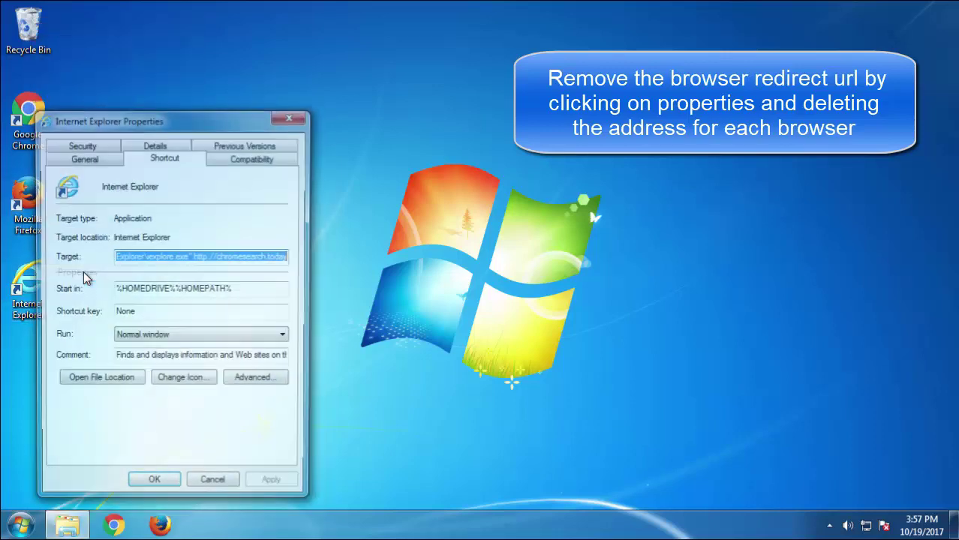
drag(195, 256, 346, 249)
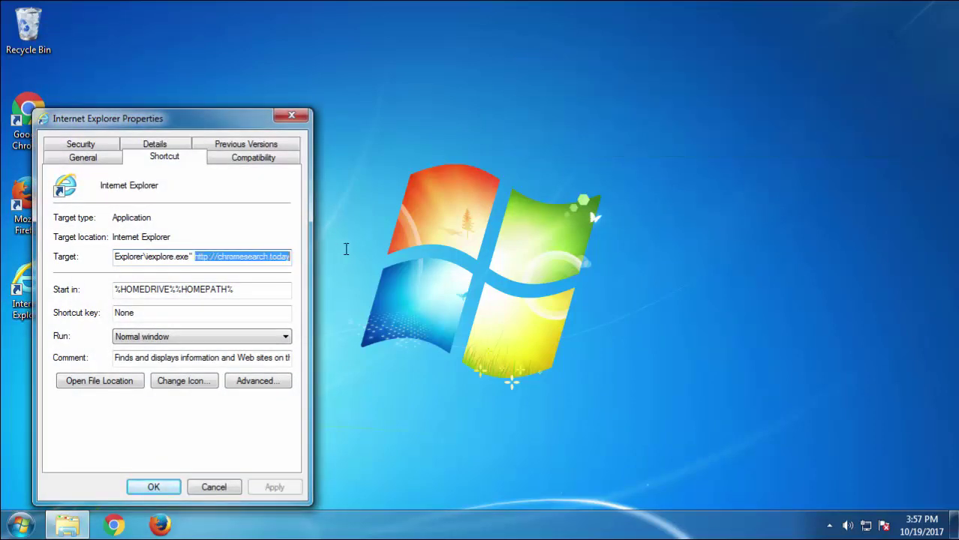
key(Delete)
click(274, 488)
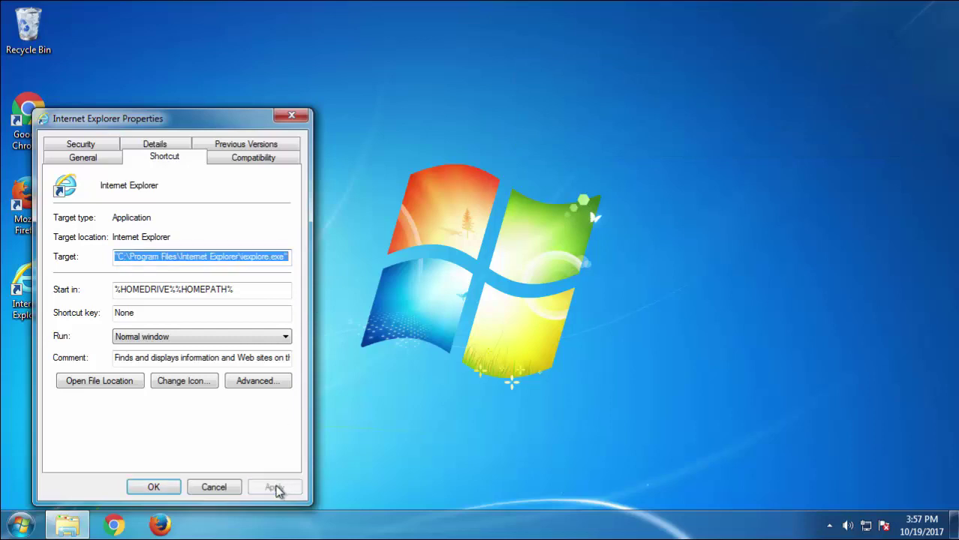
click(175, 488)
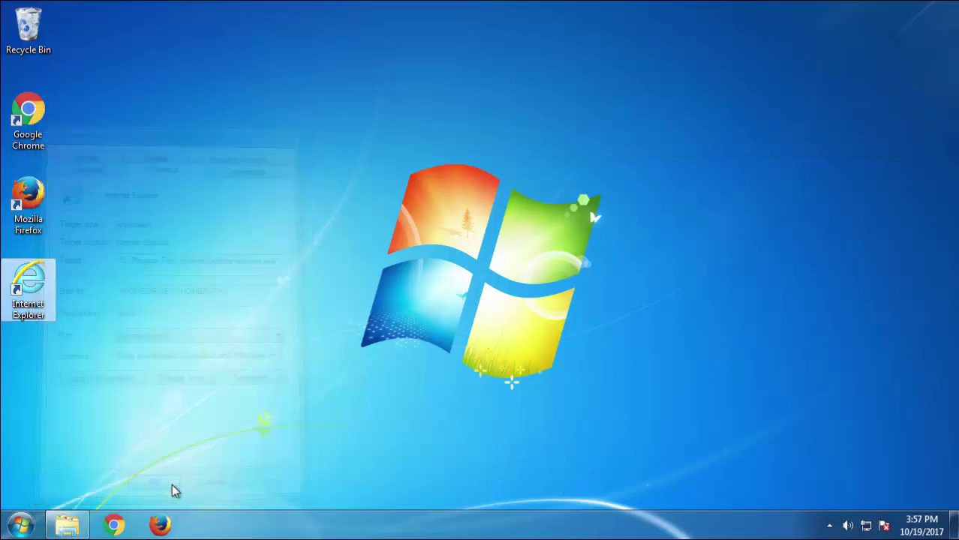
Open the Control Panel's list of installed programs and sort it by installation date
click(21, 525)
click(220, 358)
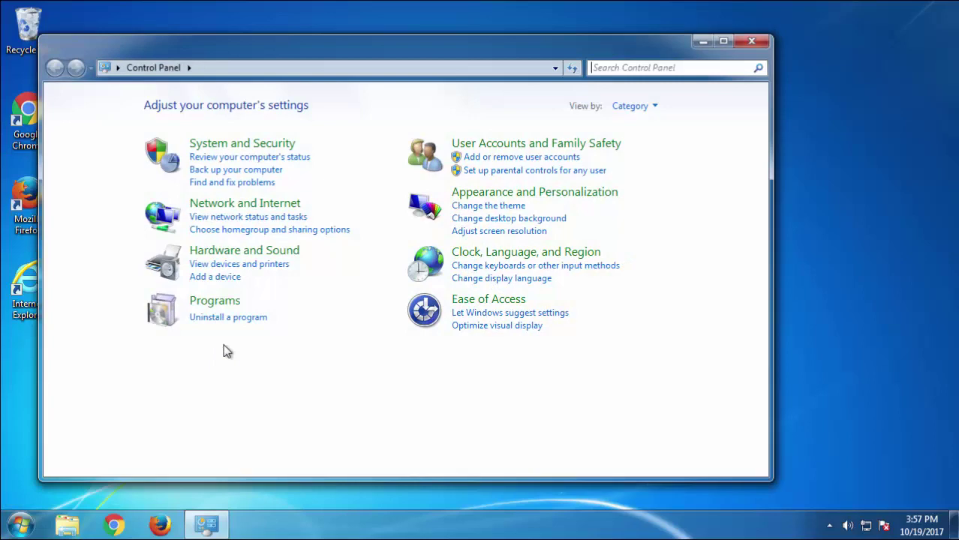
click(229, 317)
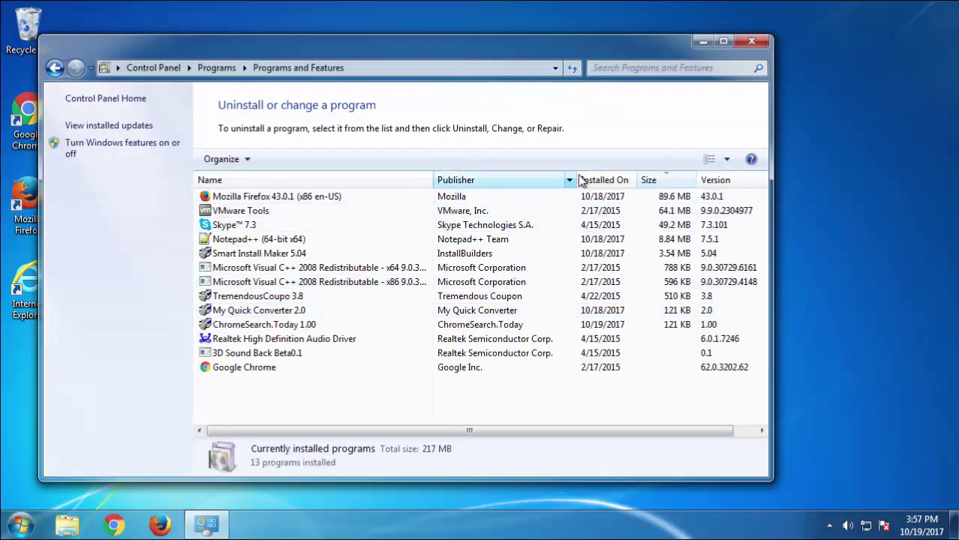
click(605, 180)
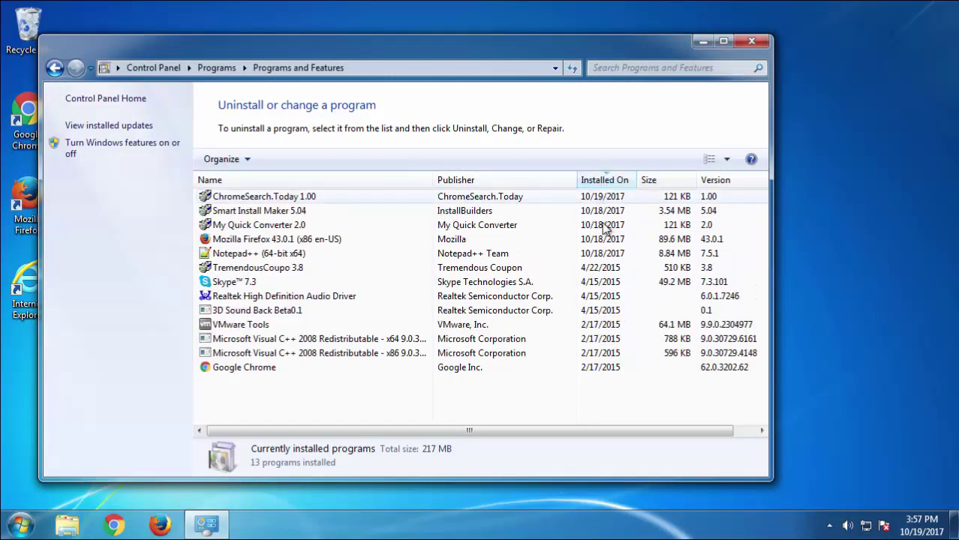
Uninstall ChromeSearch.Today 1.00 and close the Programs and Features window
click(264, 197)
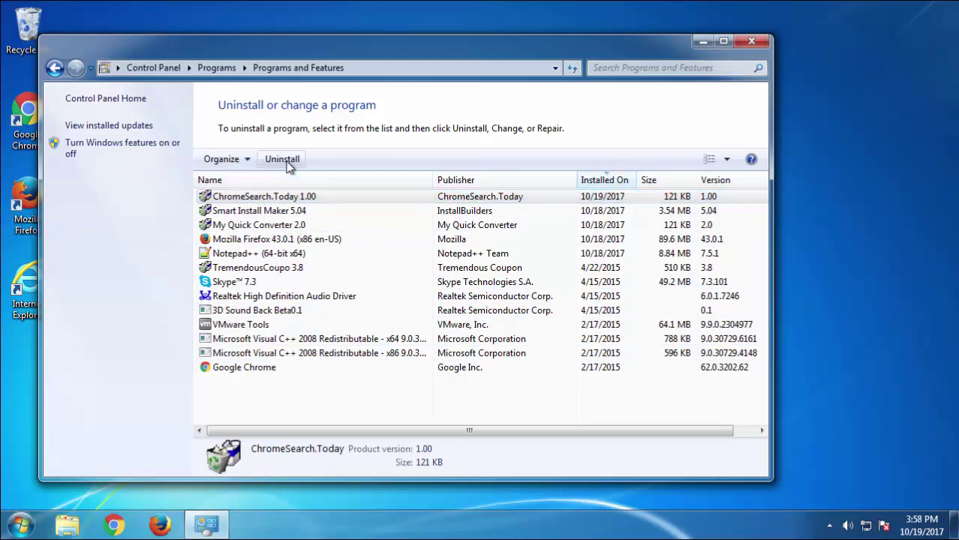
click(285, 161)
click(557, 398)
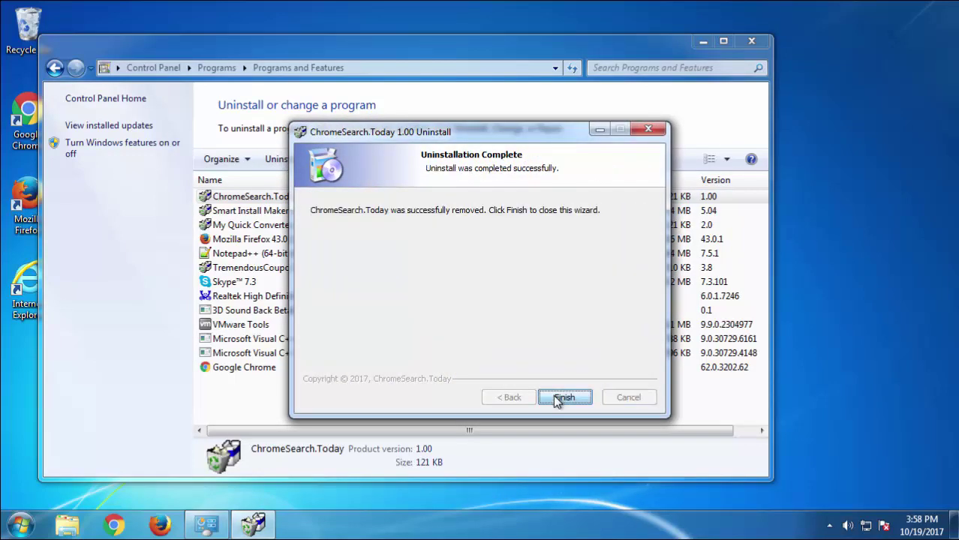
click(564, 398)
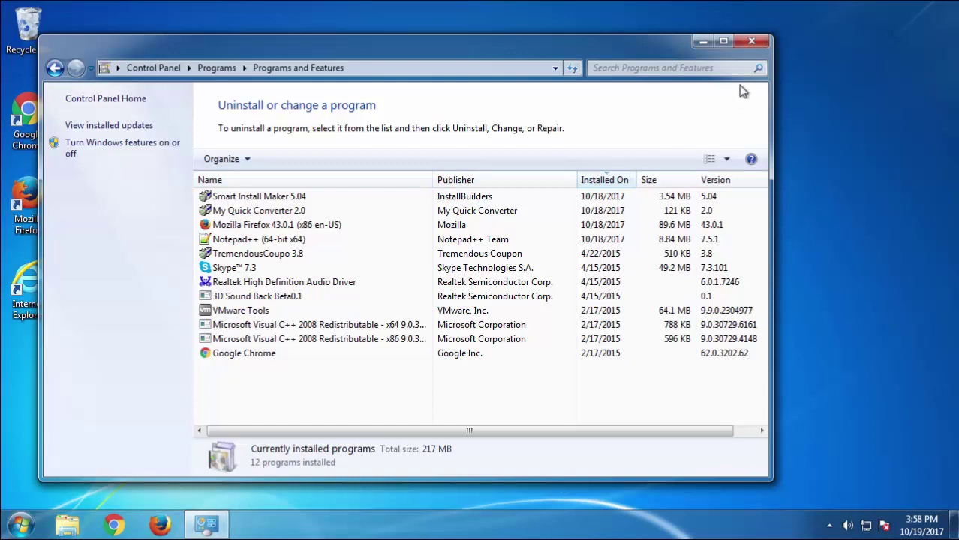
click(751, 41)
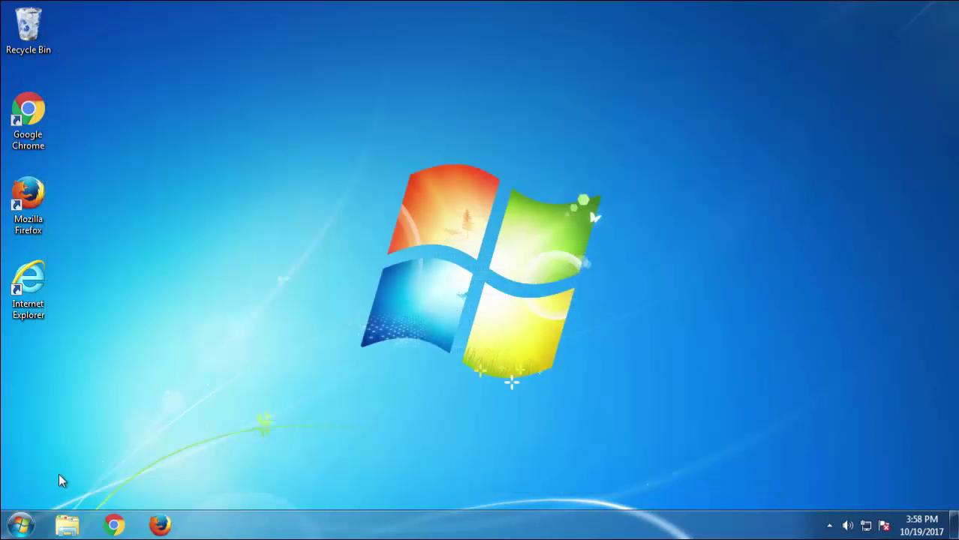
Restart the computer and boot Windows 7 in Safe Mode from the Advanced Boot Options
click(21, 526)
click(262, 487)
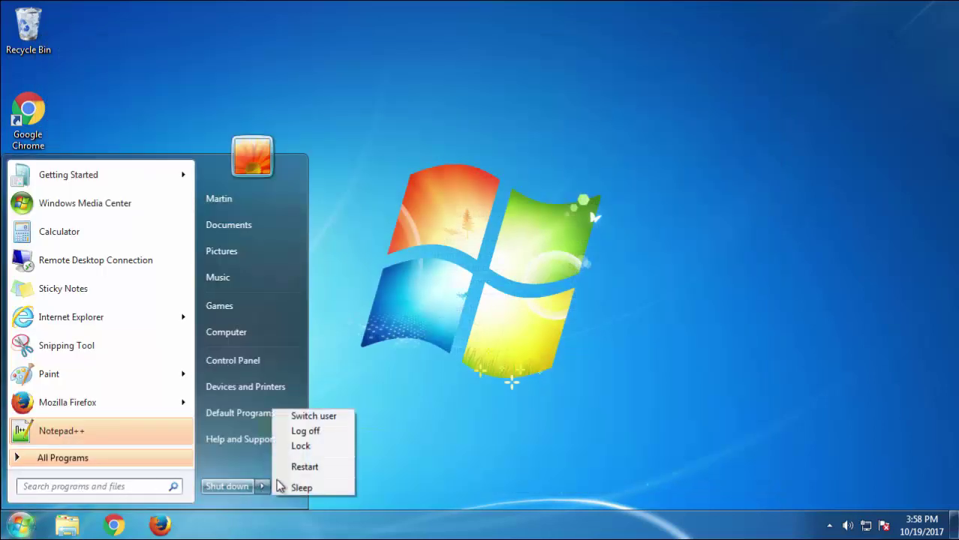
click(310, 469)
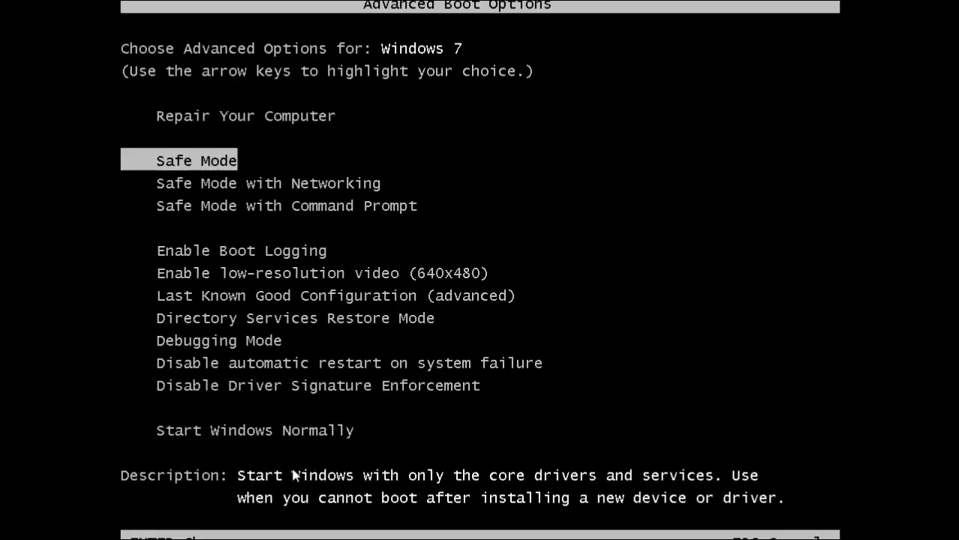
key(Return)
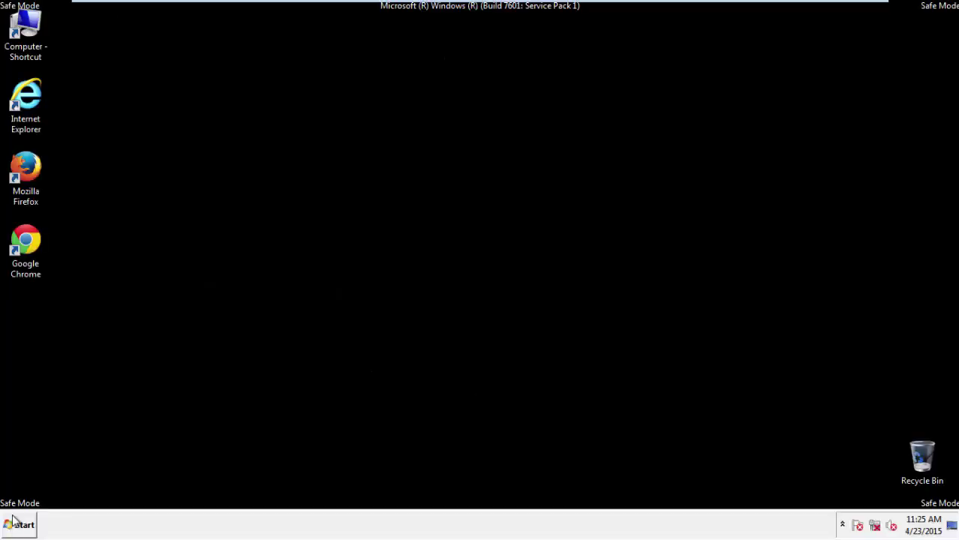
Start Mozilla Firefox and decline to make it the default browser for now
click(34, 176)
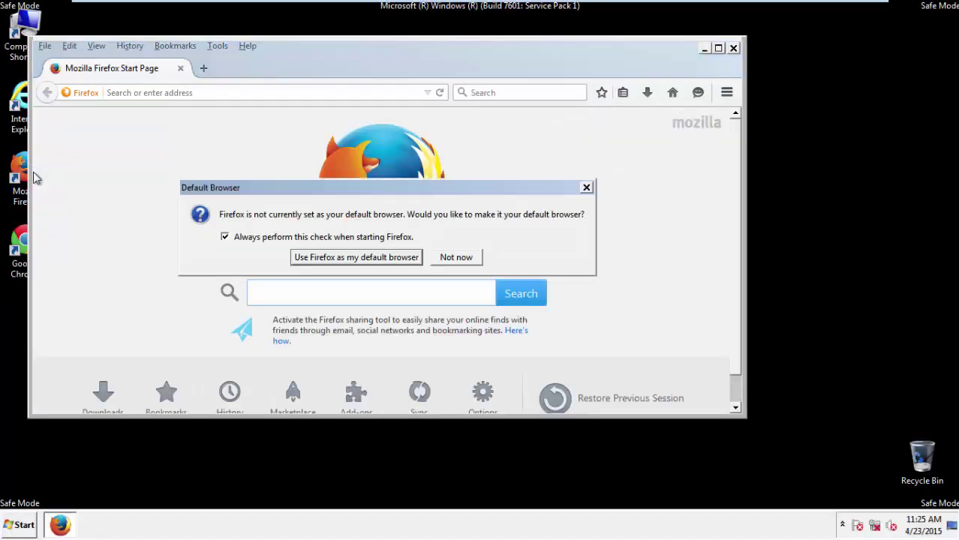
click(468, 257)
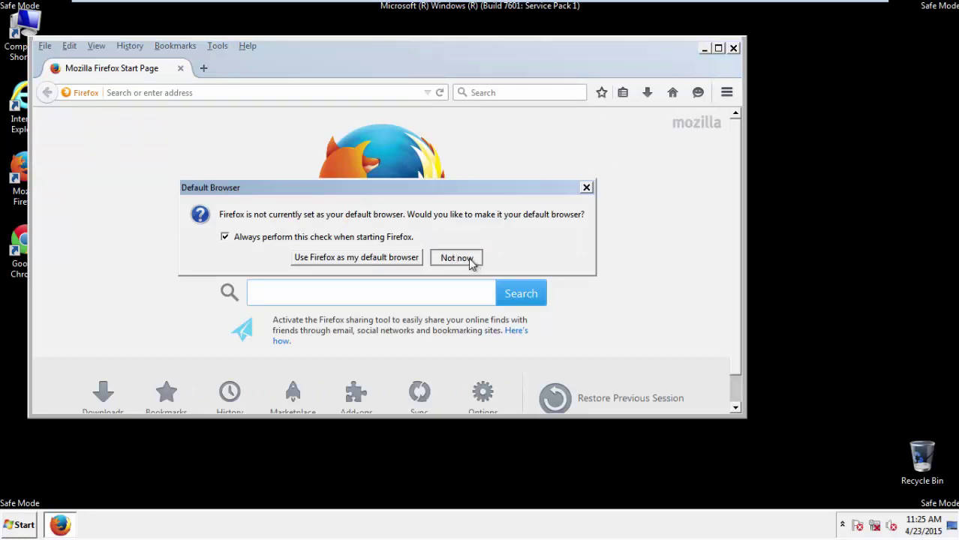
Hide the Firefox menu bar and turn it back on
right_click(296, 61)
click(321, 120)
right_click(301, 61)
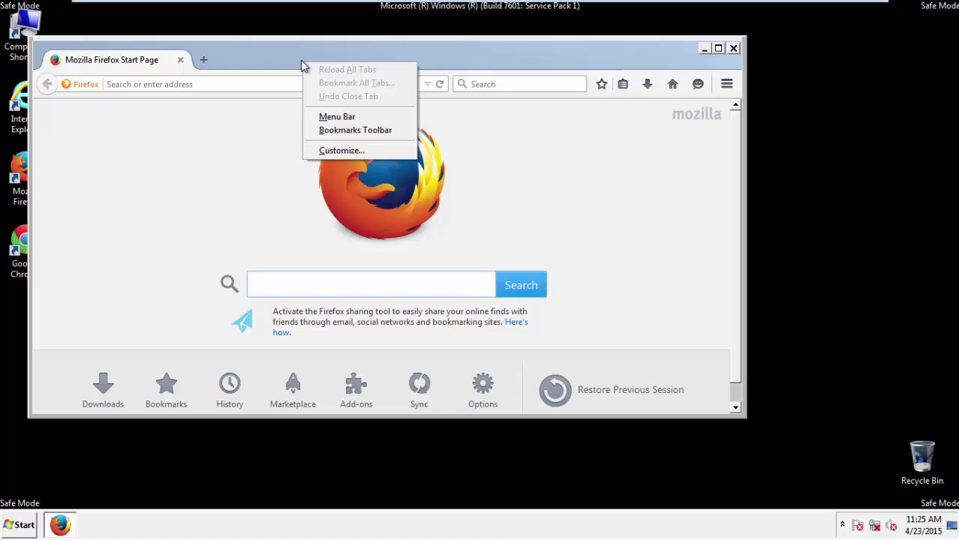
click(323, 117)
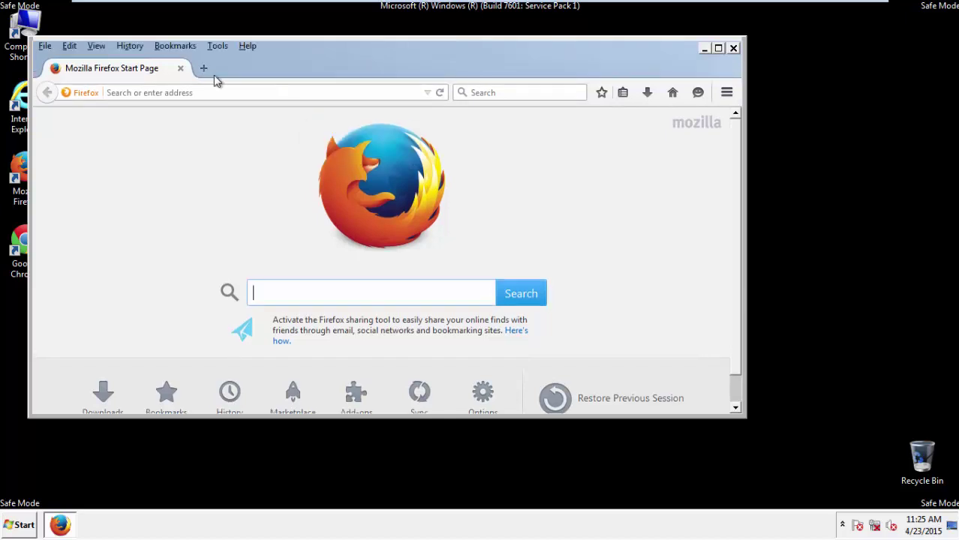
Clear Firefox's history for the time range Everything, including cookies, cache, active logins, offline website data and site preferences
click(134, 47)
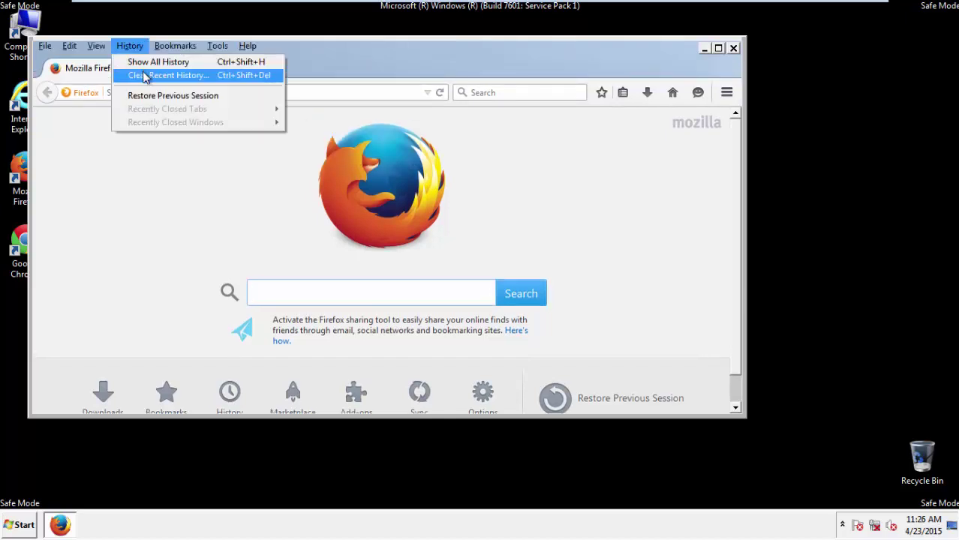
click(144, 75)
click(357, 206)
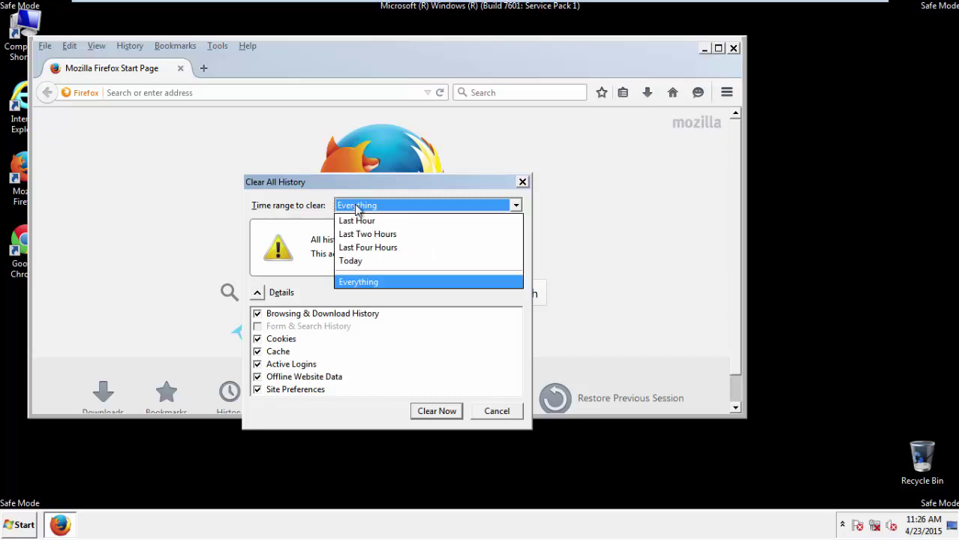
click(360, 281)
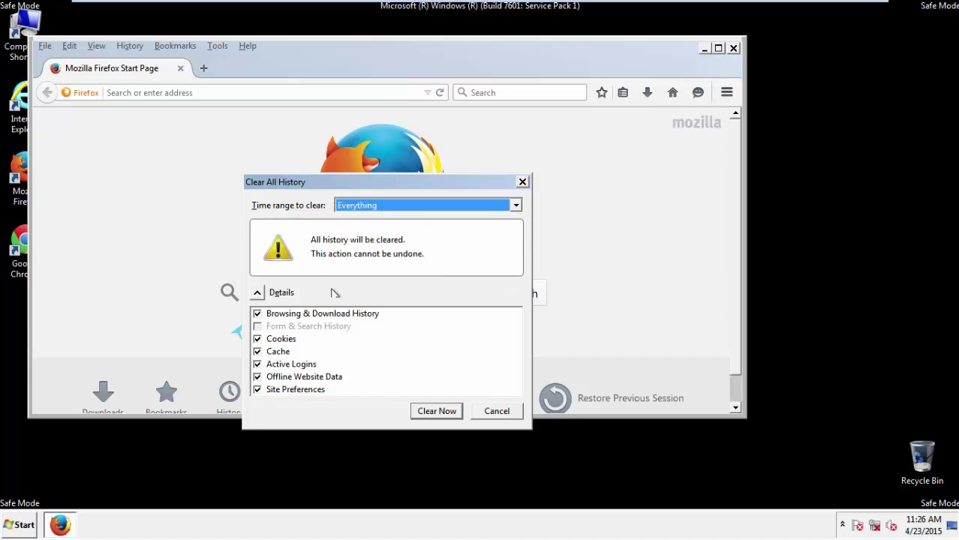
click(256, 377)
click(257, 377)
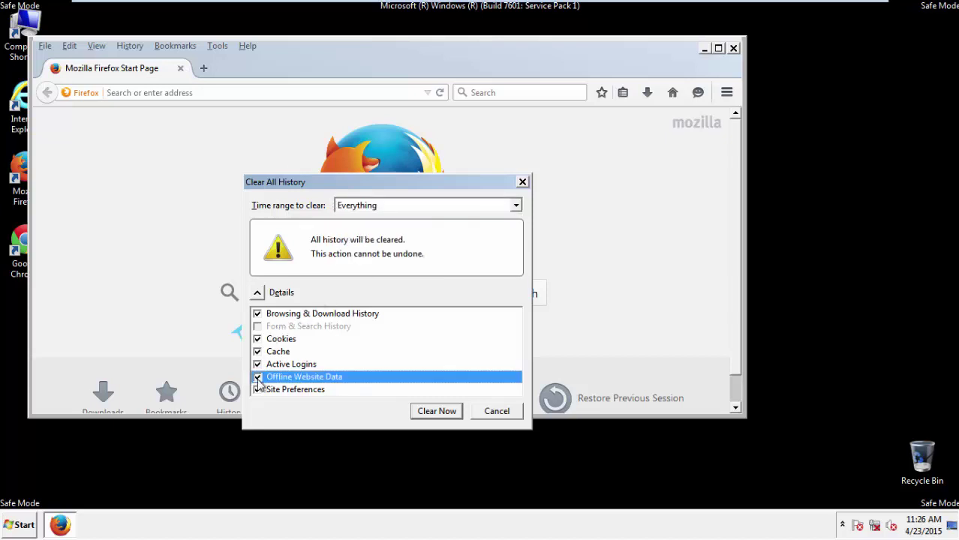
click(258, 391)
click(257, 390)
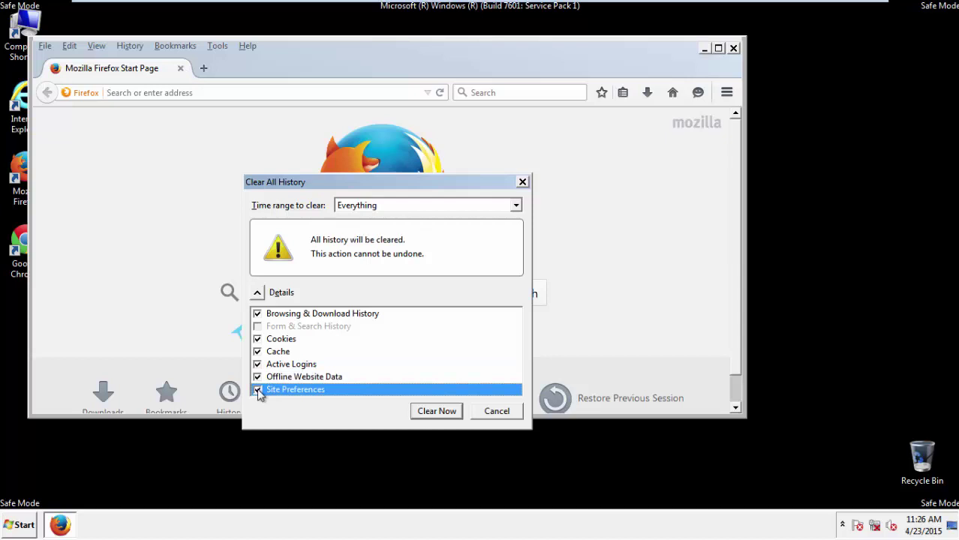
click(436, 412)
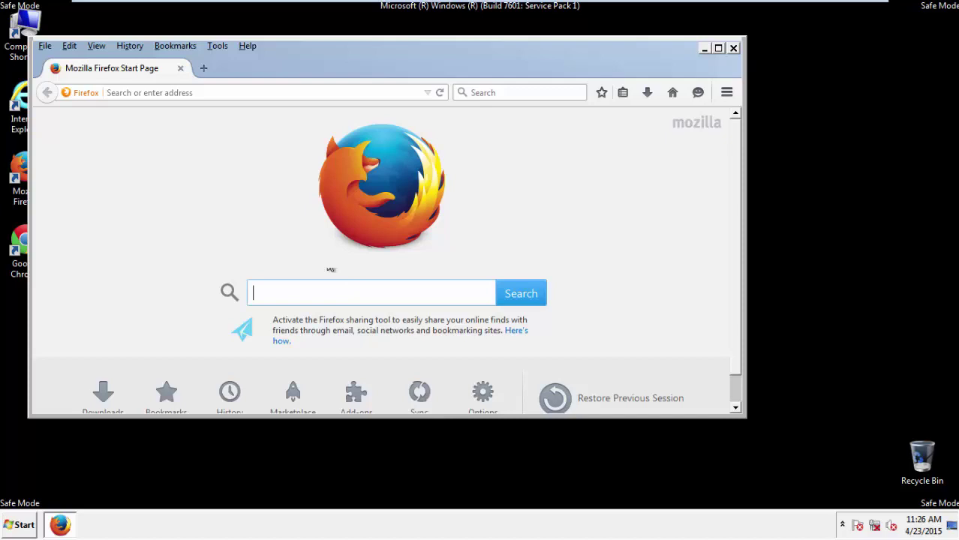
Refresh Firefox to its default state from the Troubleshooting Information page, decline making it the default browser, and close it
click(248, 45)
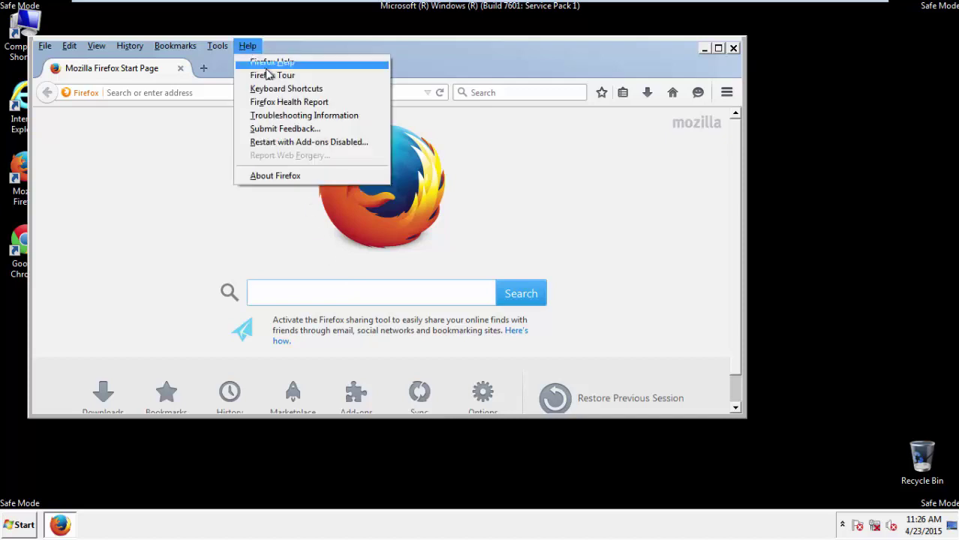
click(279, 115)
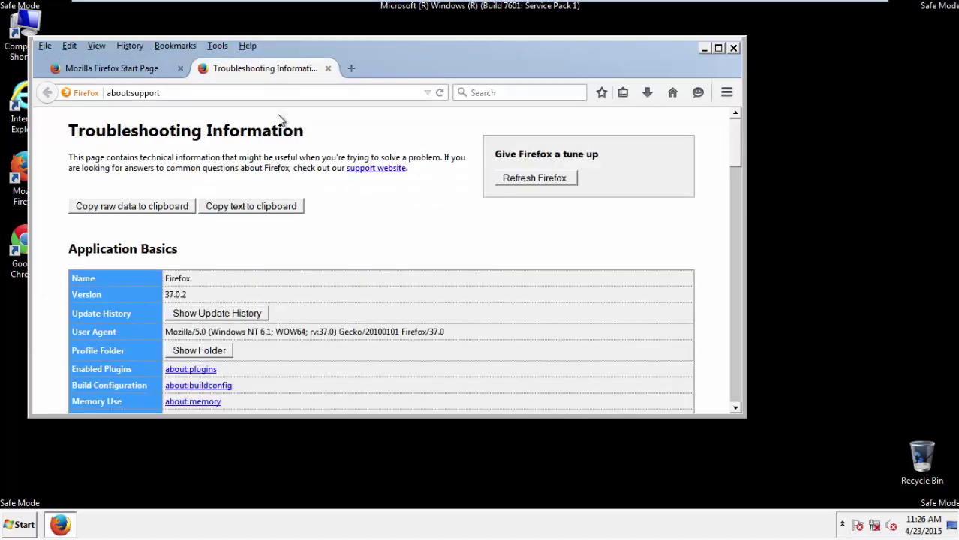
click(556, 180)
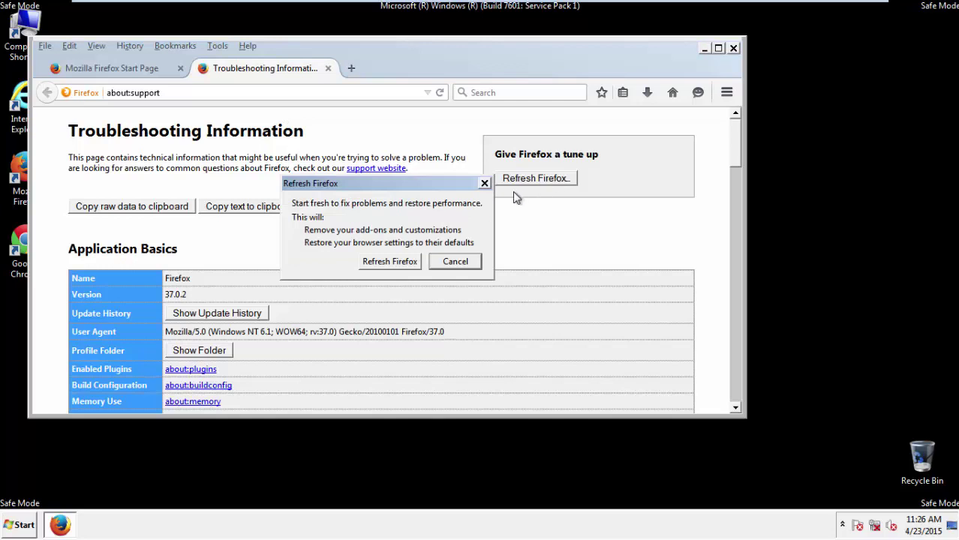
click(390, 262)
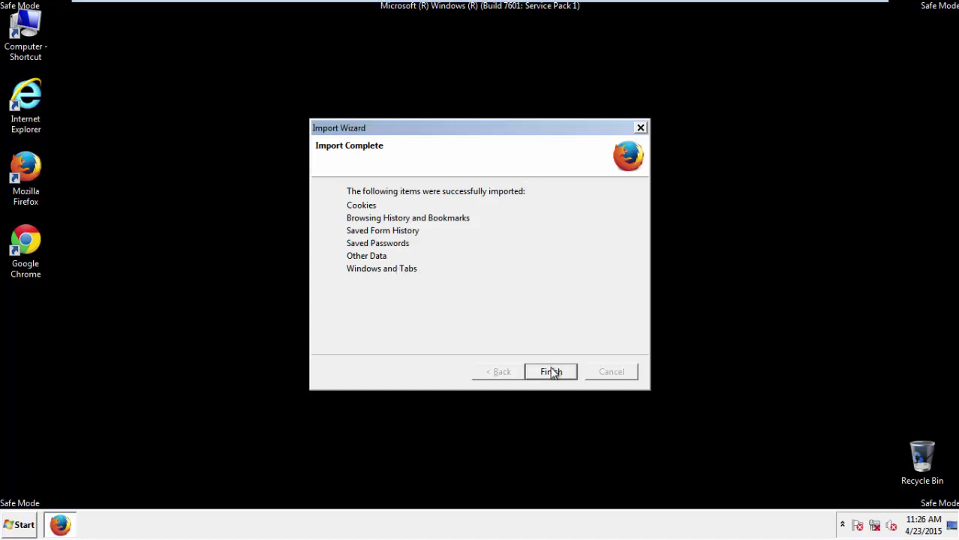
click(552, 372)
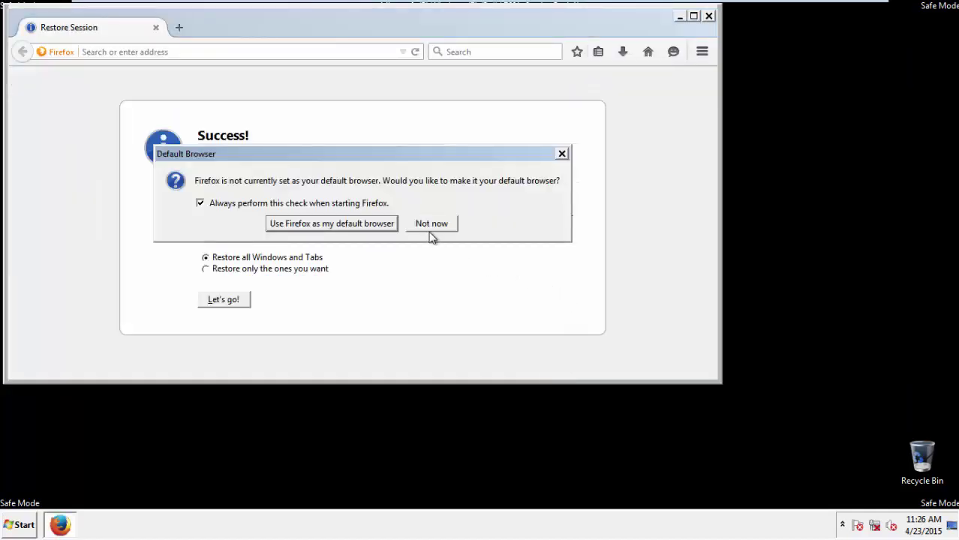
click(431, 225)
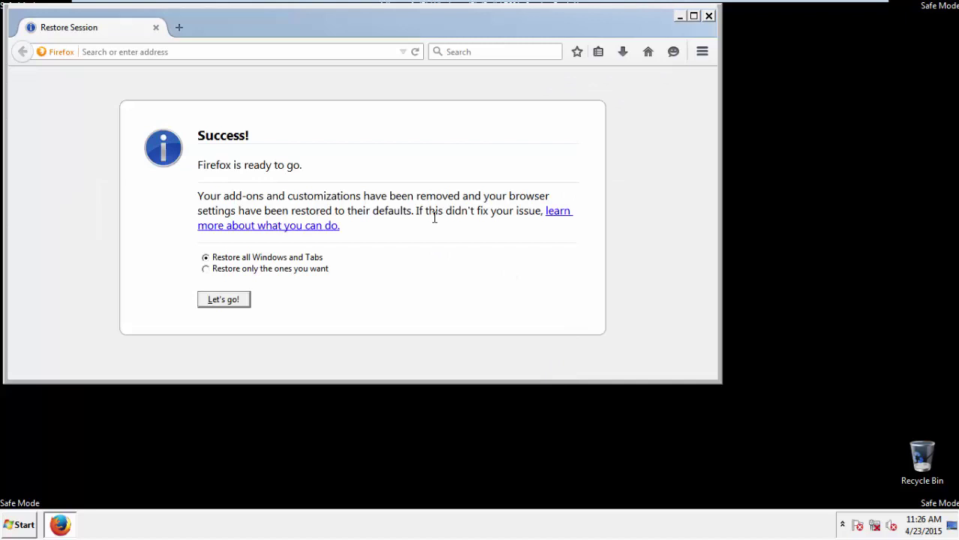
click(708, 17)
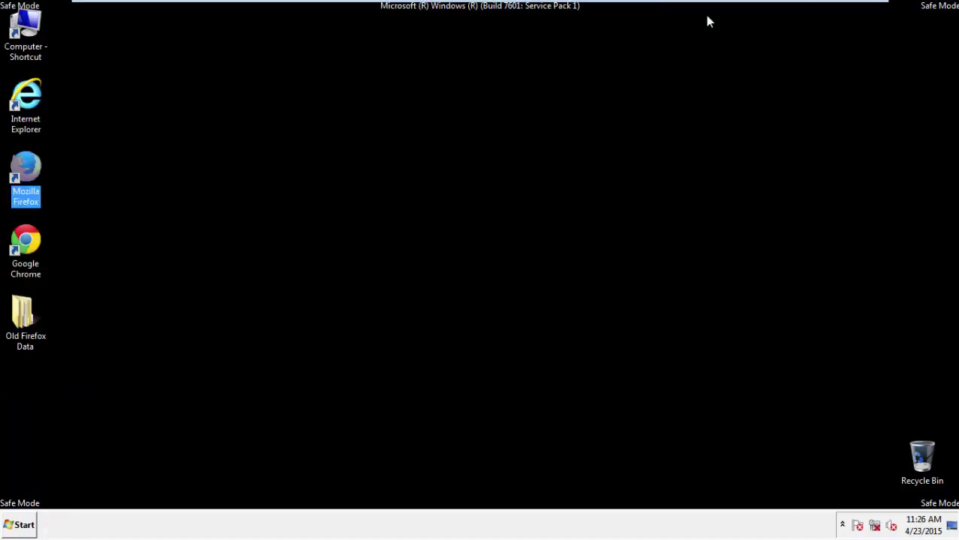
Start Google Chrome, permanently dismiss its default-browser prompt, and open the browser settings
click(21, 236)
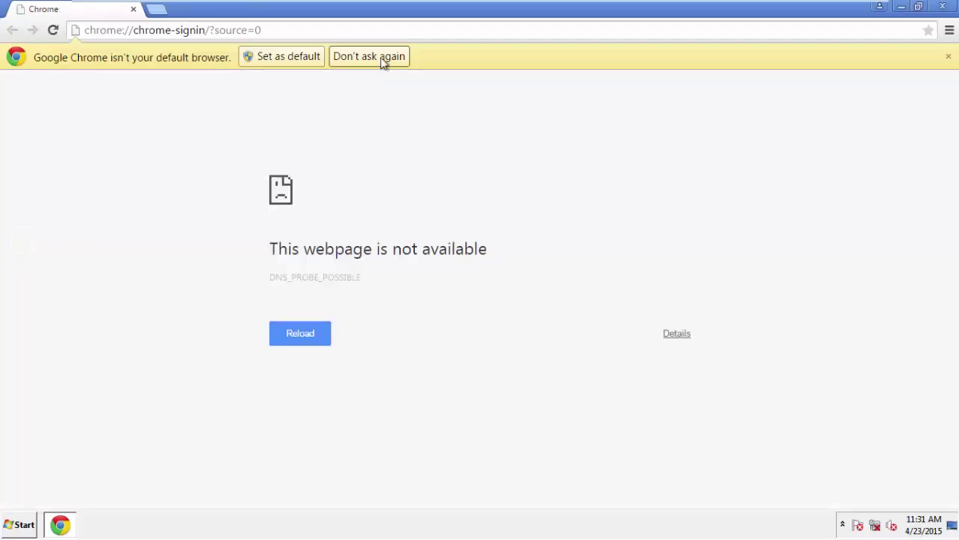
click(382, 63)
click(949, 32)
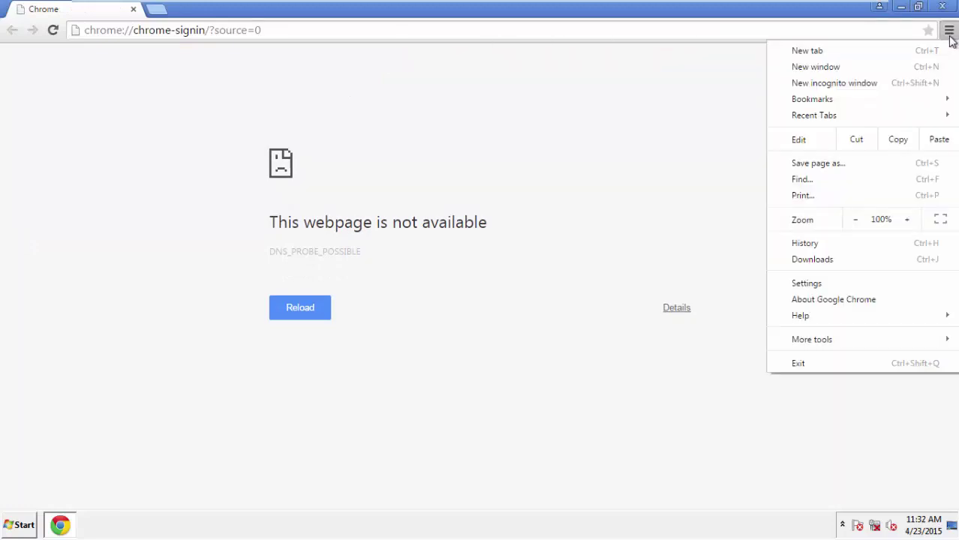
click(807, 283)
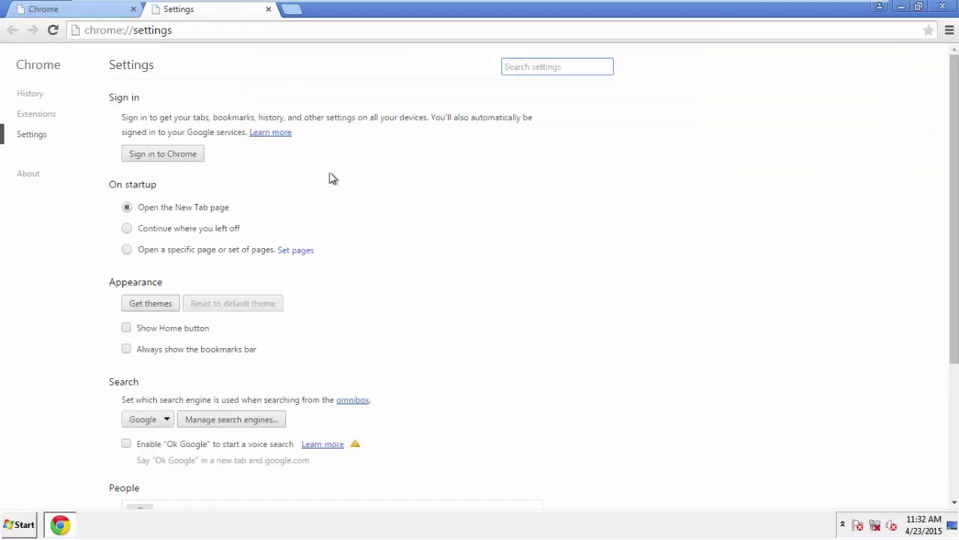
Clear Chrome's browsing data from the beginning of time, including history, downloads, cookies, cache, autofill form data and hosted app data, but not passwords
click(31, 94)
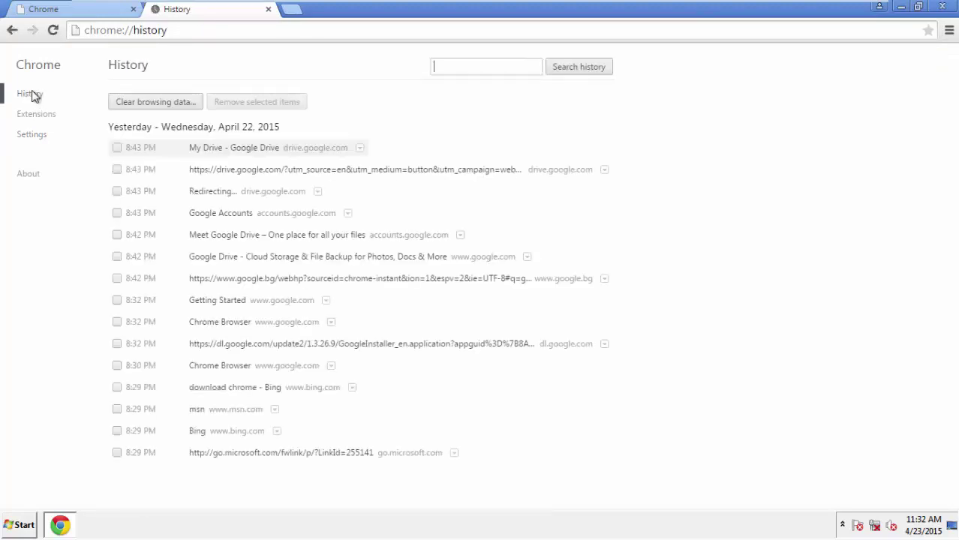
click(143, 103)
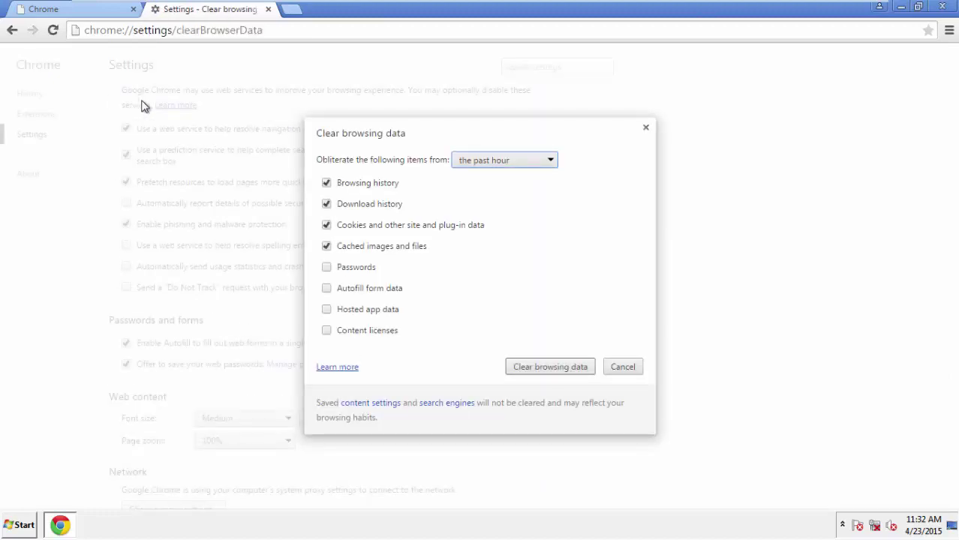
click(483, 162)
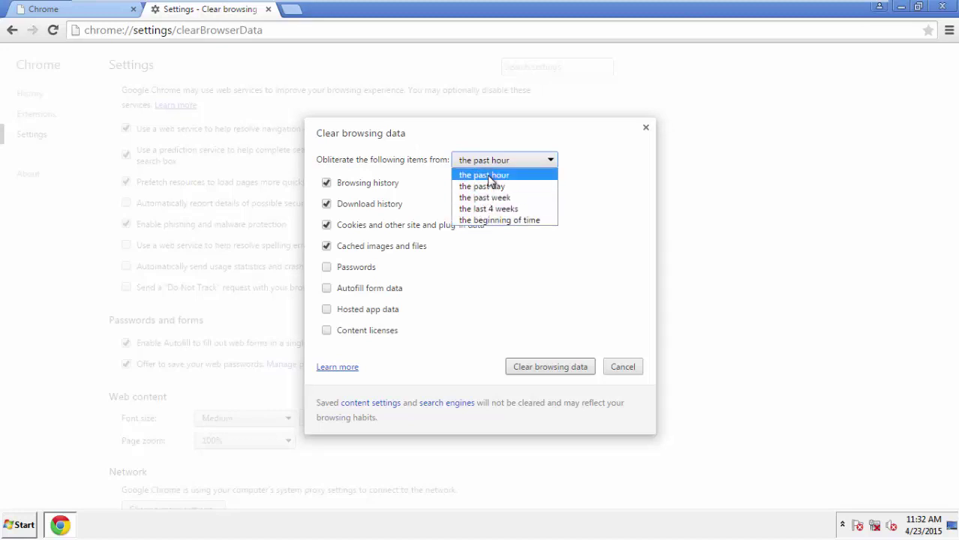
click(480, 221)
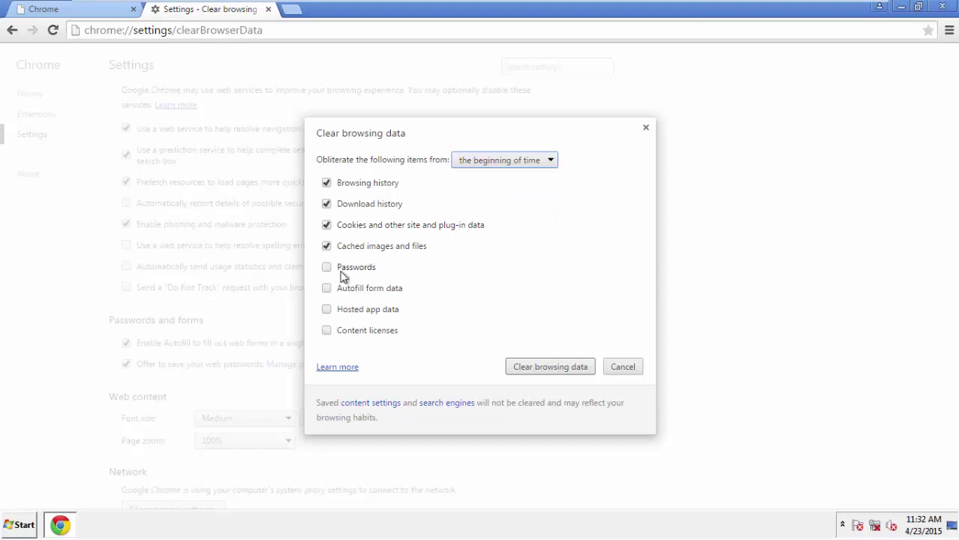
click(328, 290)
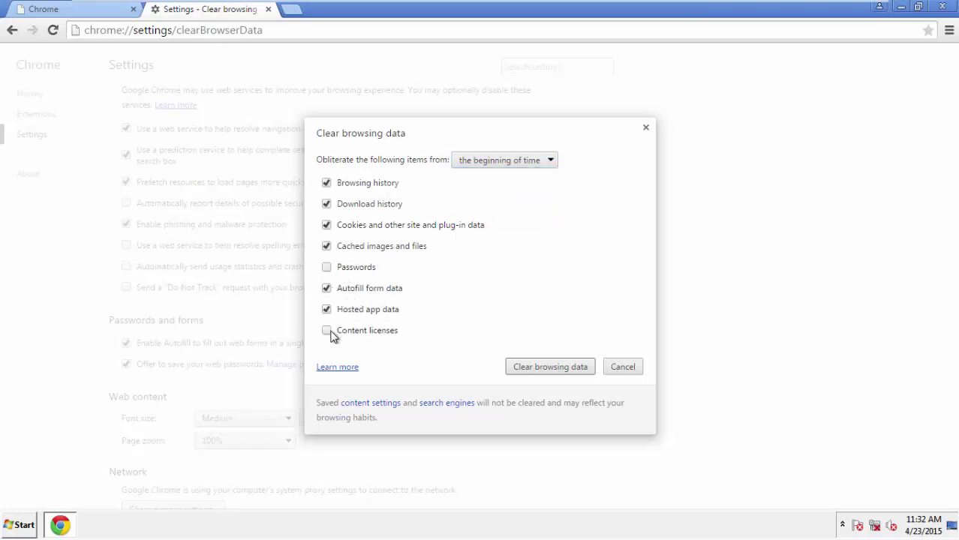
click(535, 367)
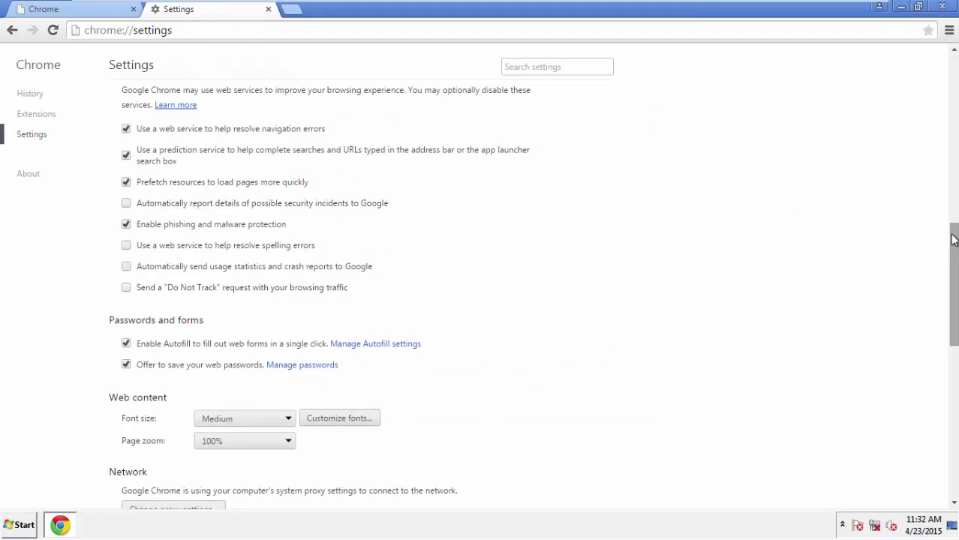
Reset Chrome's settings to their original defaults and close the browser
drag(952, 234, 933, 417)
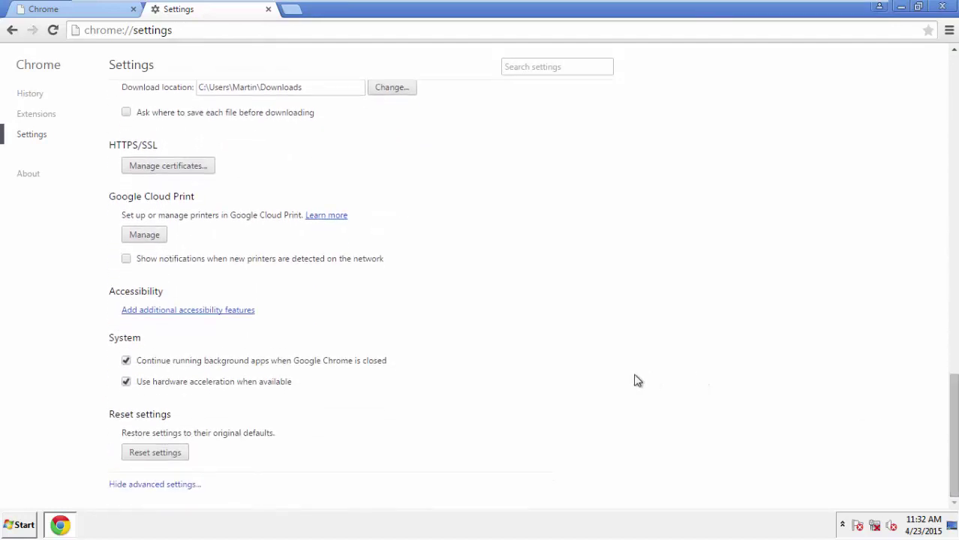
click(181, 456)
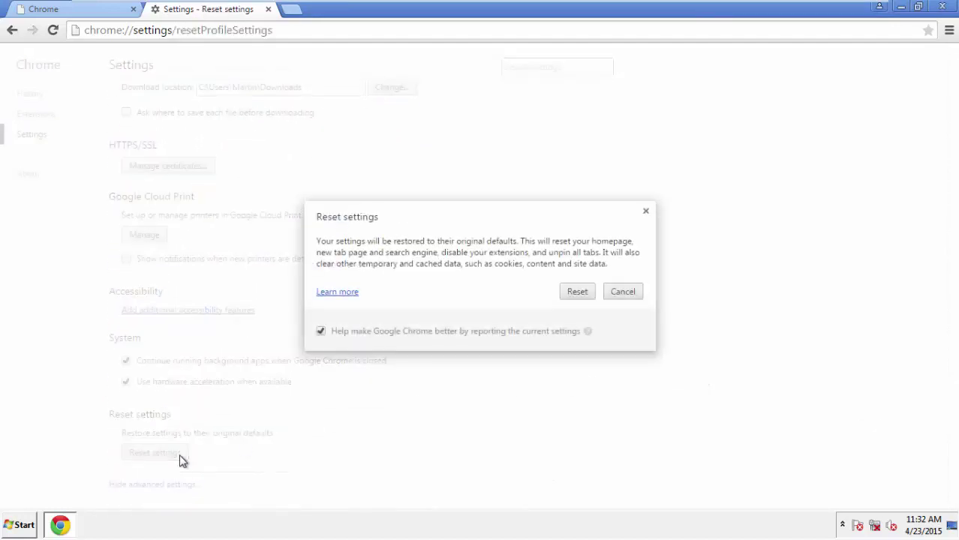
click(577, 292)
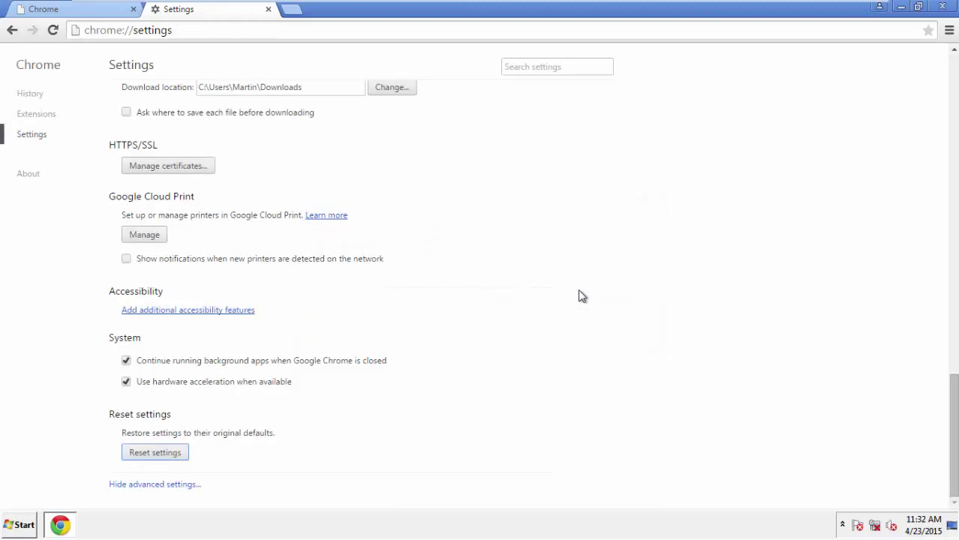
click(935, 6)
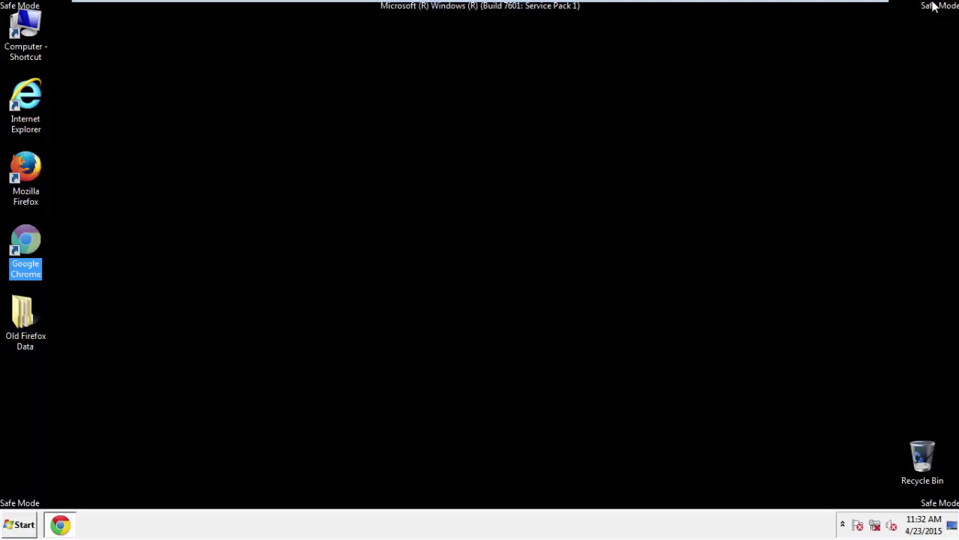
click(514, 234)
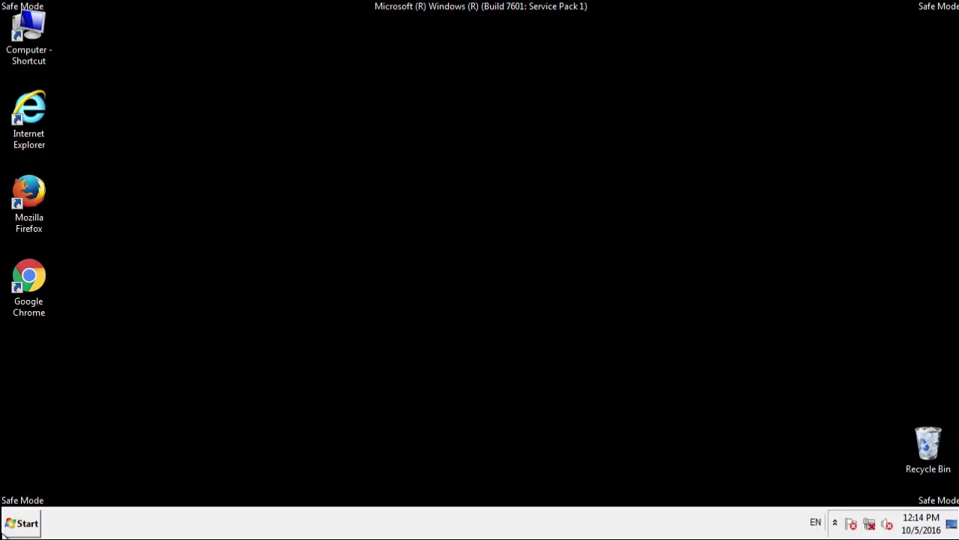
Remove the webstarts extension from Mozilla Firefox, restart the browser to complete the removal, and close it
click(37, 187)
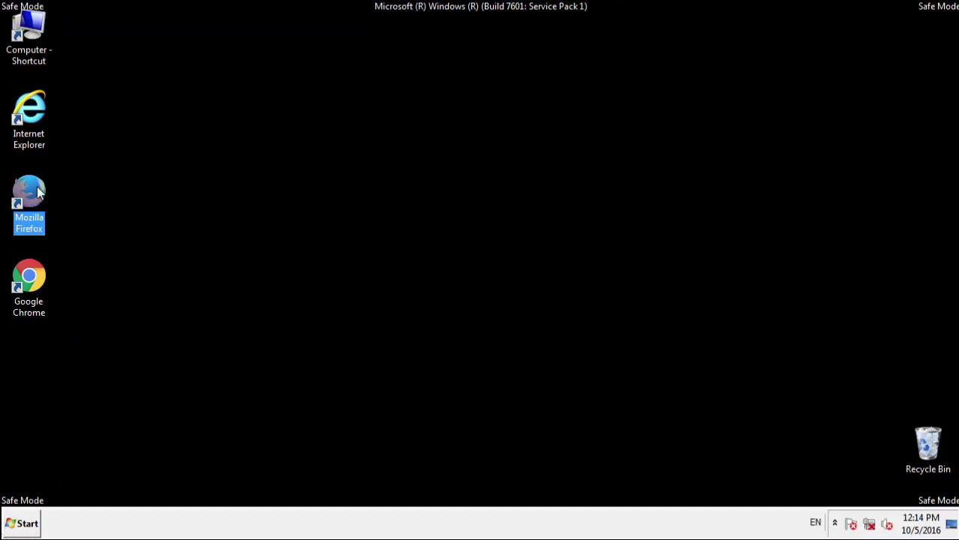
double_click(37, 186)
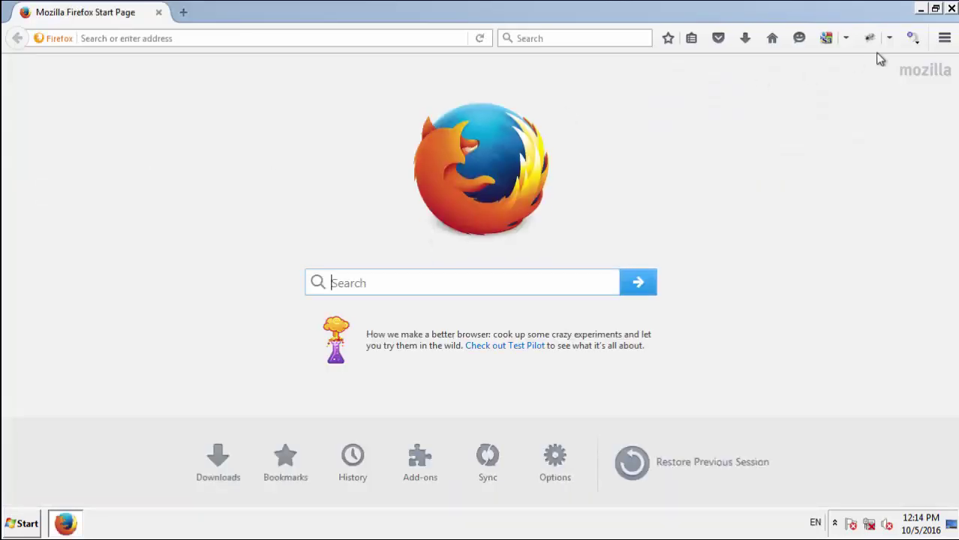
click(944, 38)
click(904, 257)
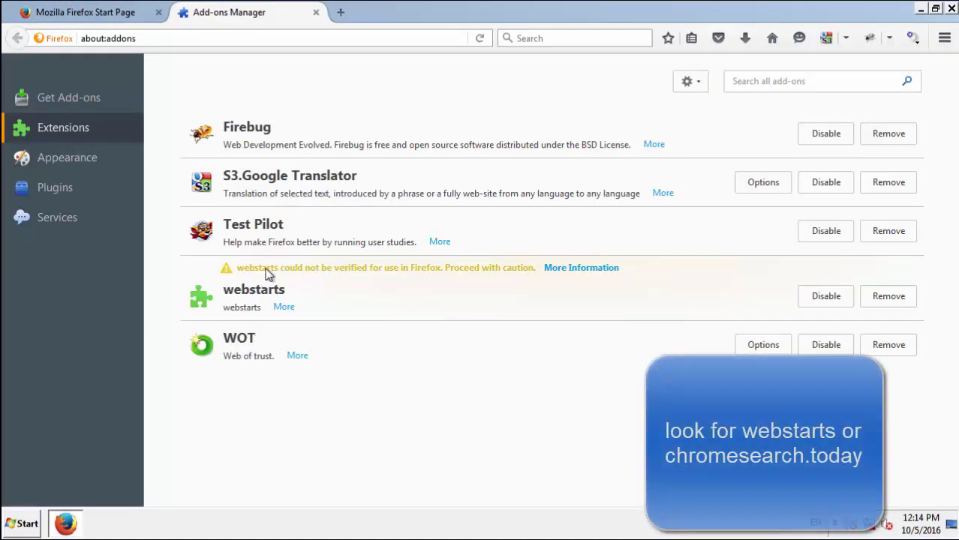
click(877, 296)
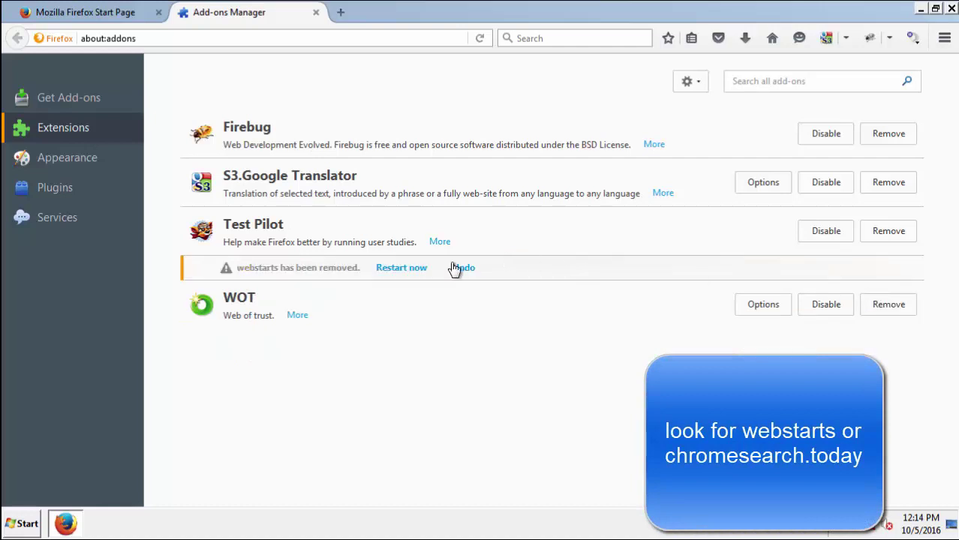
click(402, 268)
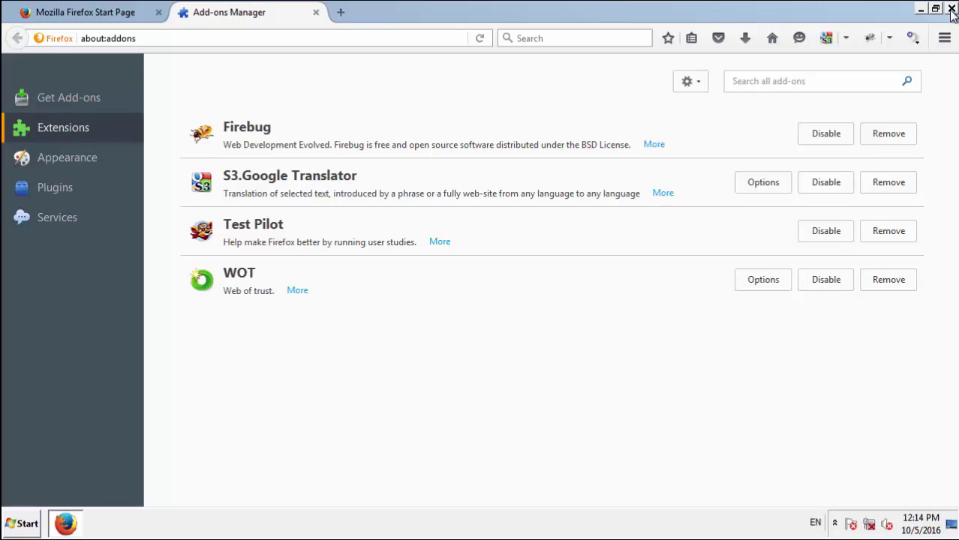
click(951, 9)
click(443, 285)
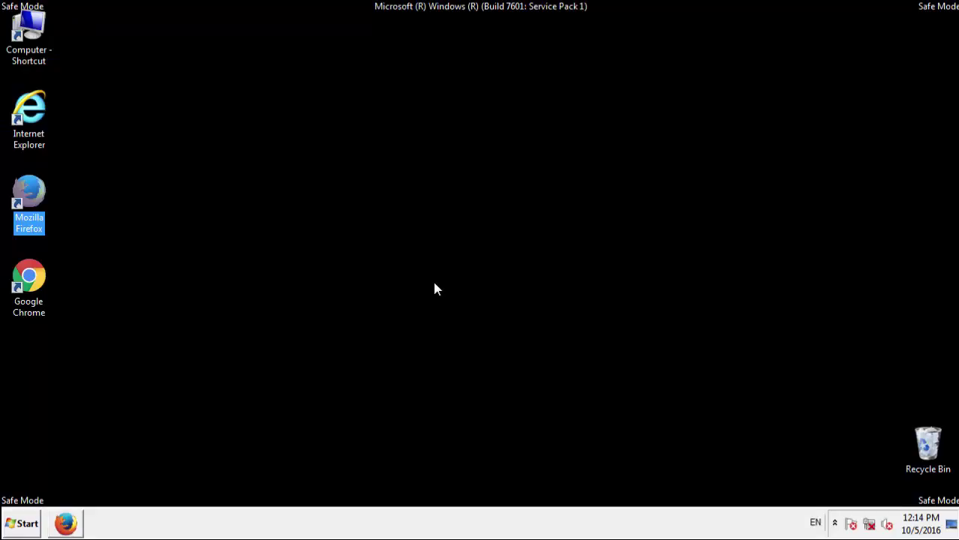
Remove the webstarts extension from Google Chrome and close the browser
click(31, 287)
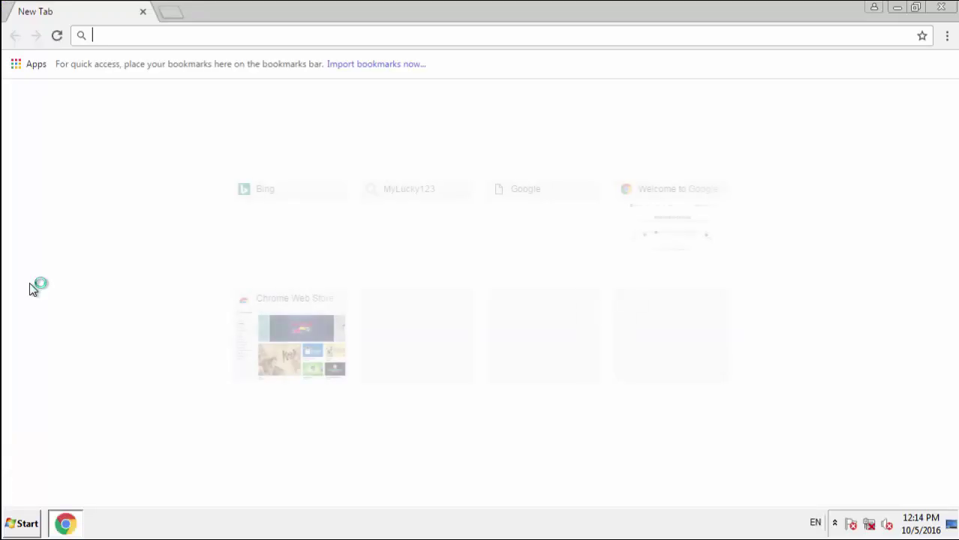
click(947, 36)
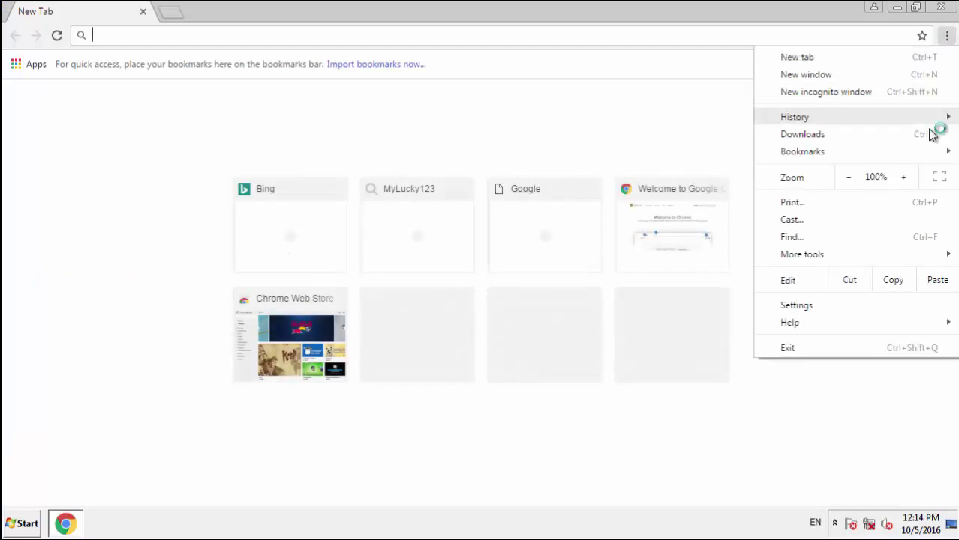
click(814, 305)
click(48, 128)
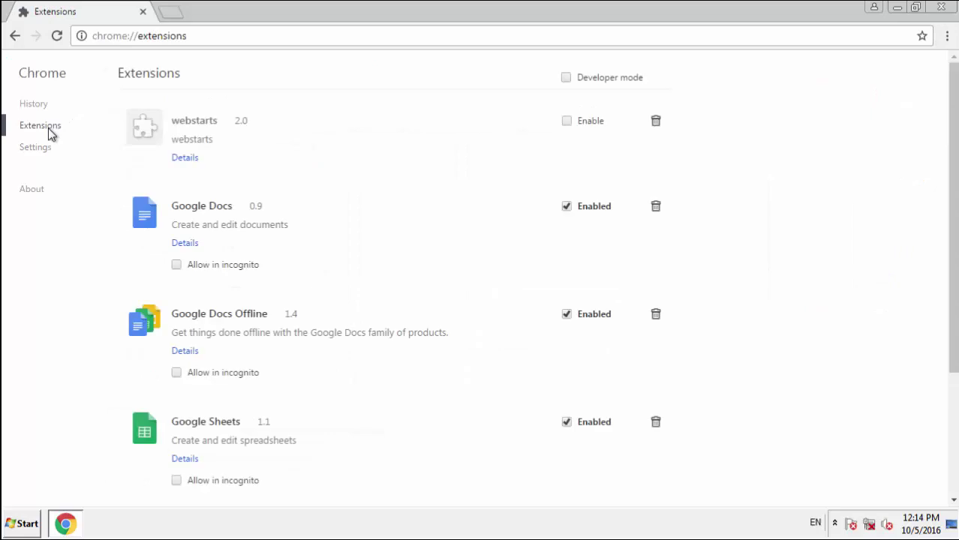
scroll(193, 125, down, 3)
scroll(195, 343, up, 3)
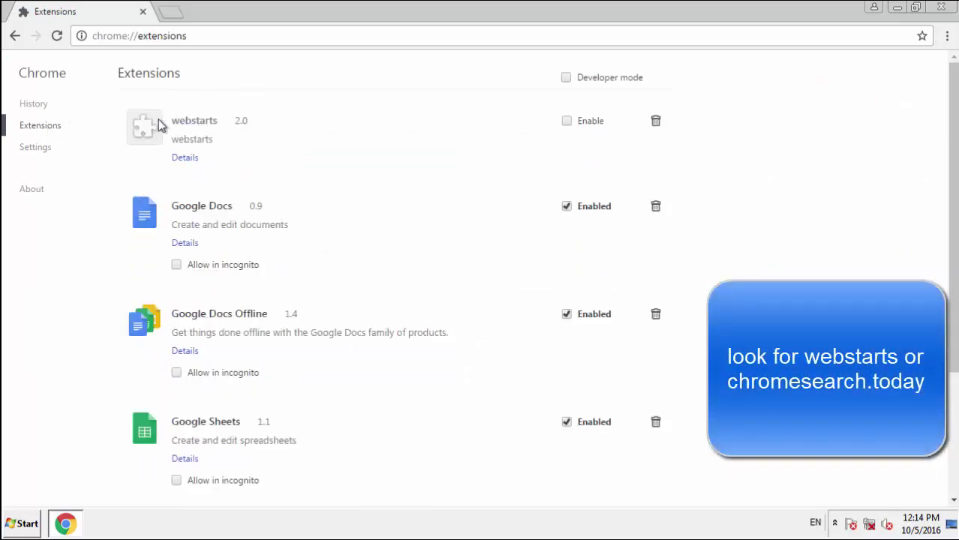
click(655, 123)
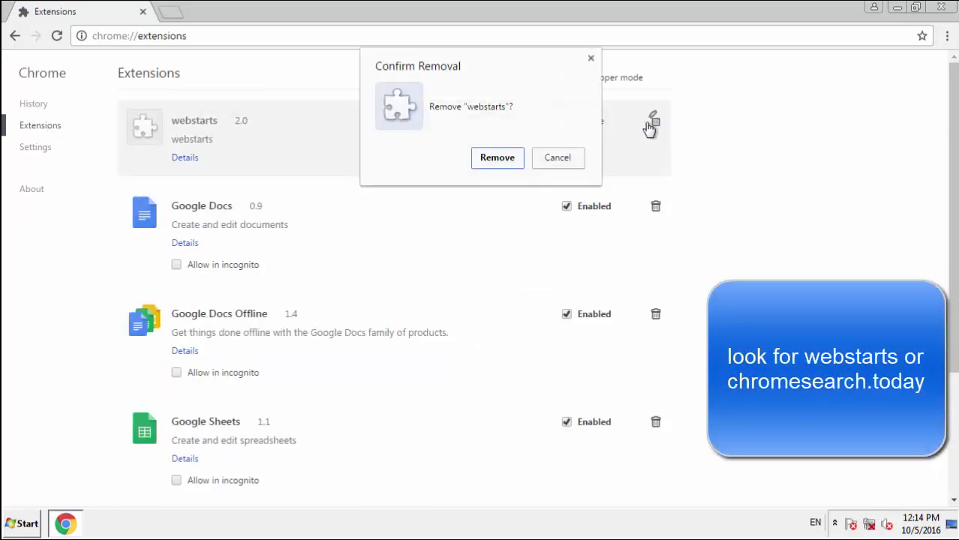
click(493, 164)
click(941, 7)
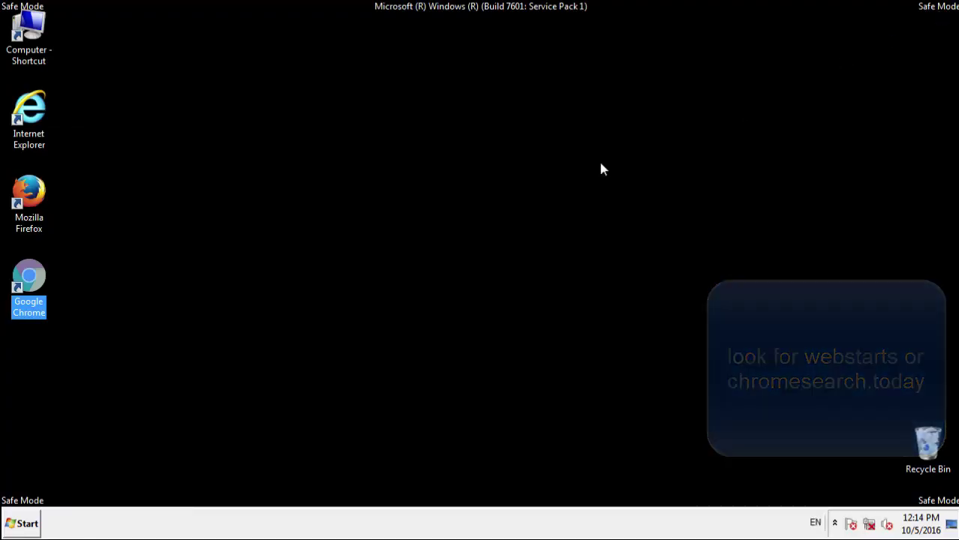
Bring up the Windows power options for leaving the Safe Mode session
click(23, 525)
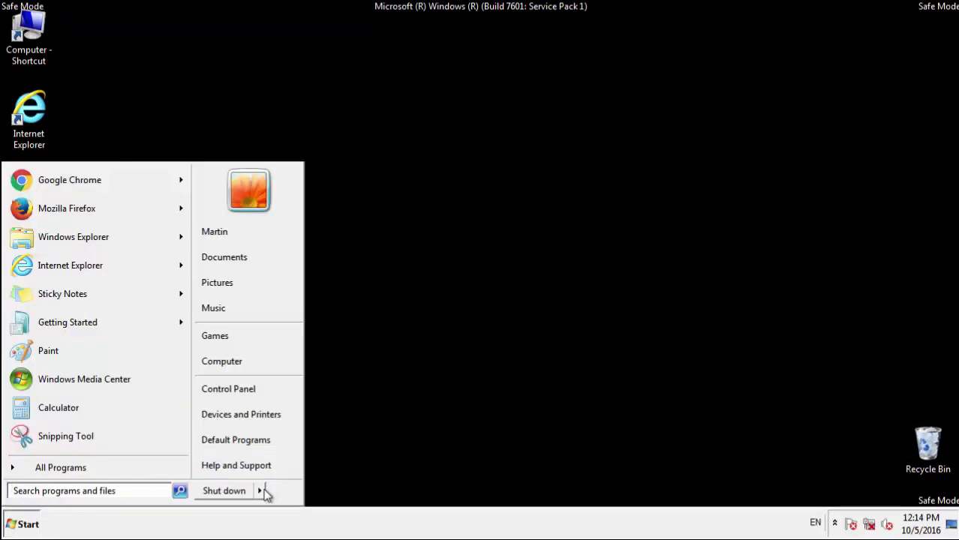